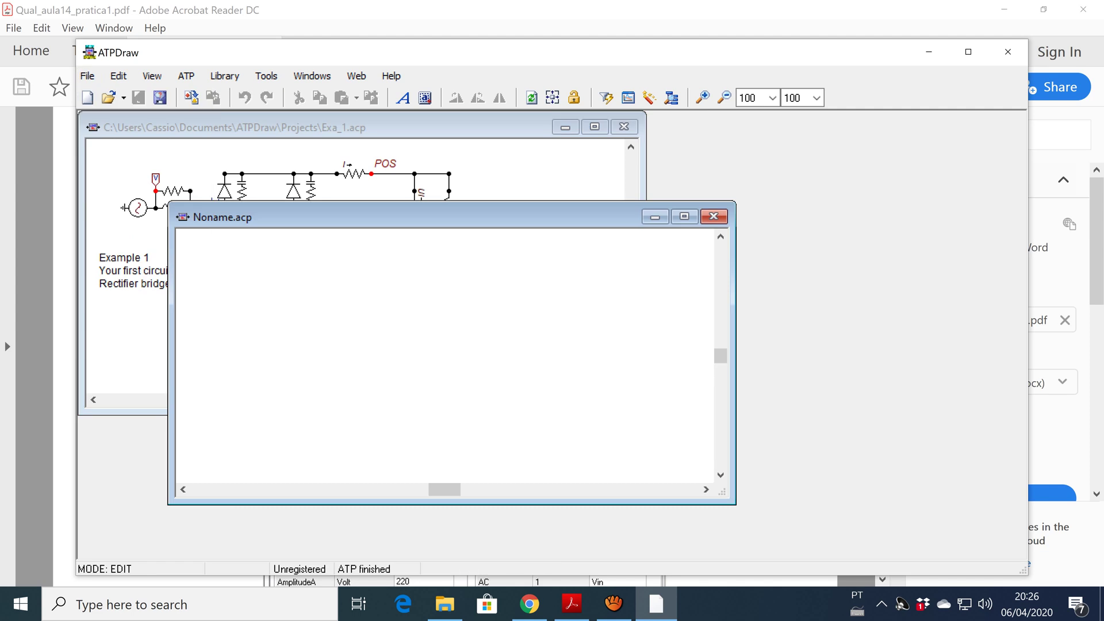
Step: Insert an AC source (1&3), rotate it left so it stands vertically, and move it toward the drawing's left side
right_click(511, 343)
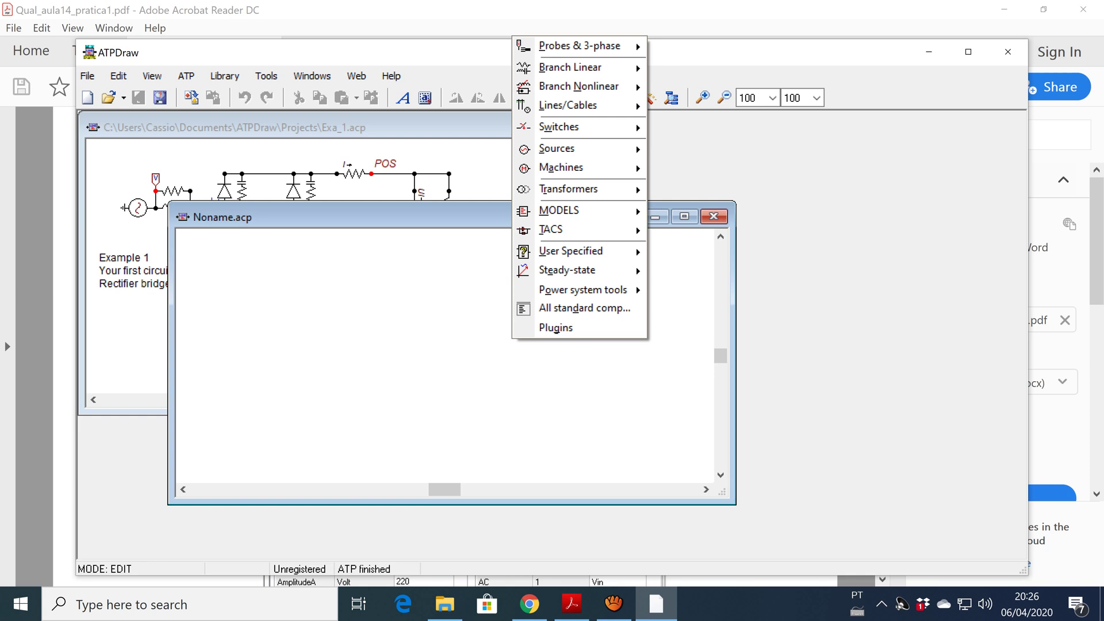
mouse_move(575, 148)
left_click(719, 152)
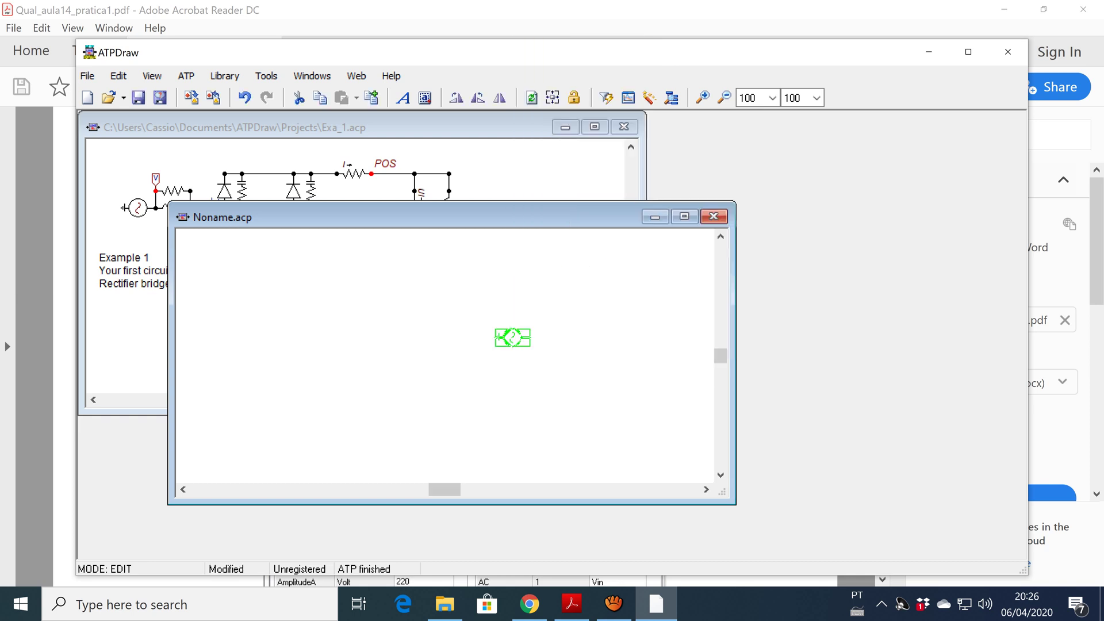
right_click(511, 338)
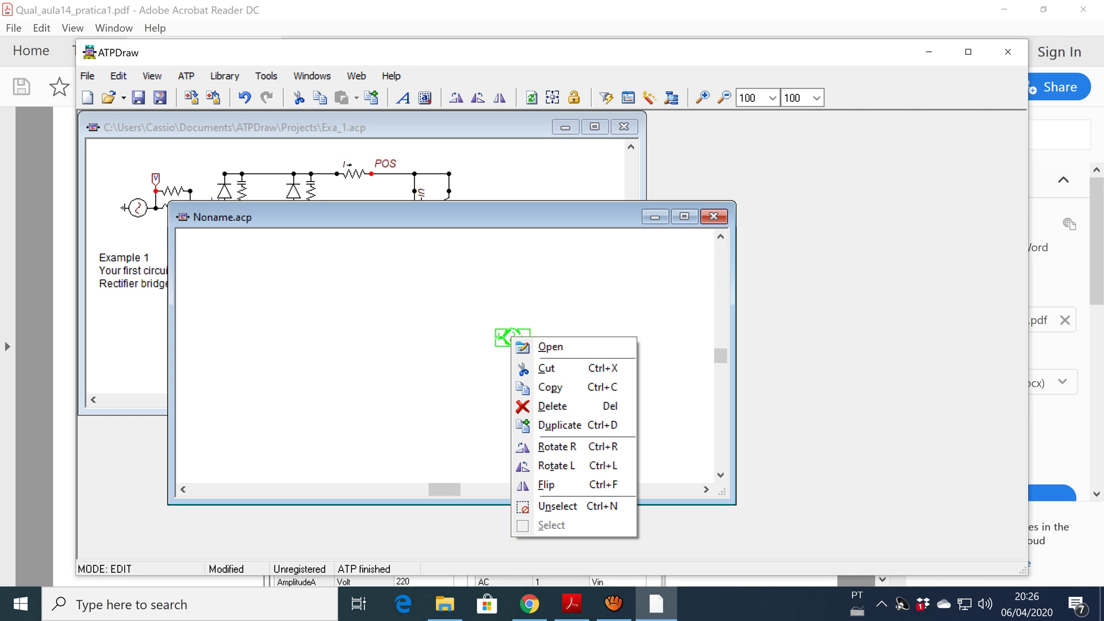
left_click(557, 466)
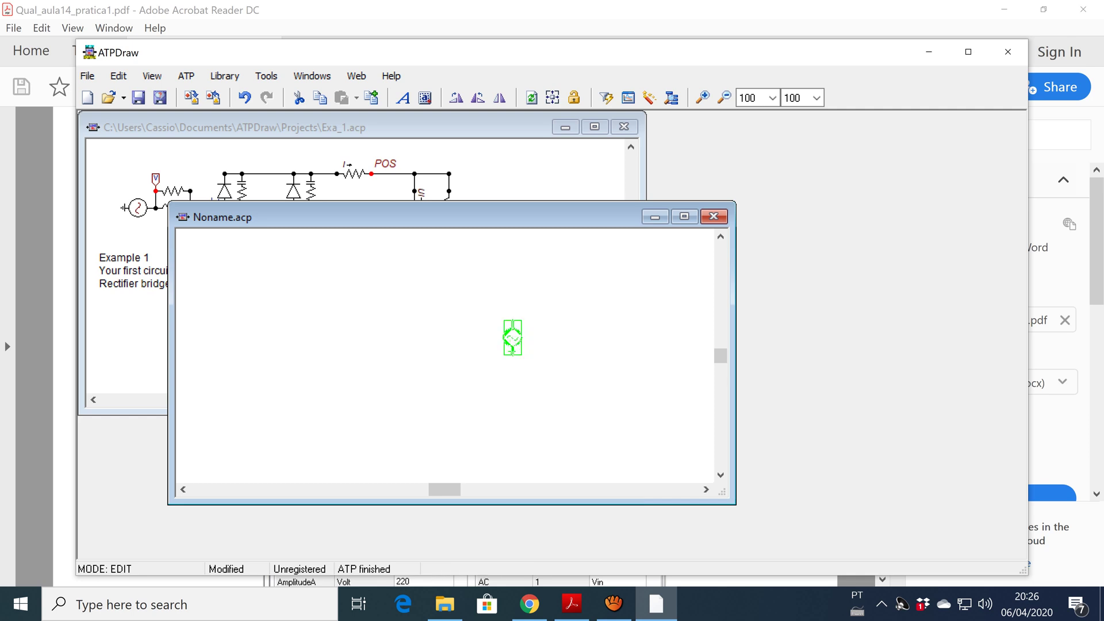
left_click_drag(512, 337, 357, 344)
Step: Set the AC source's amplitude to 220 V and its frequency to 60 Hz
double_click(357, 343)
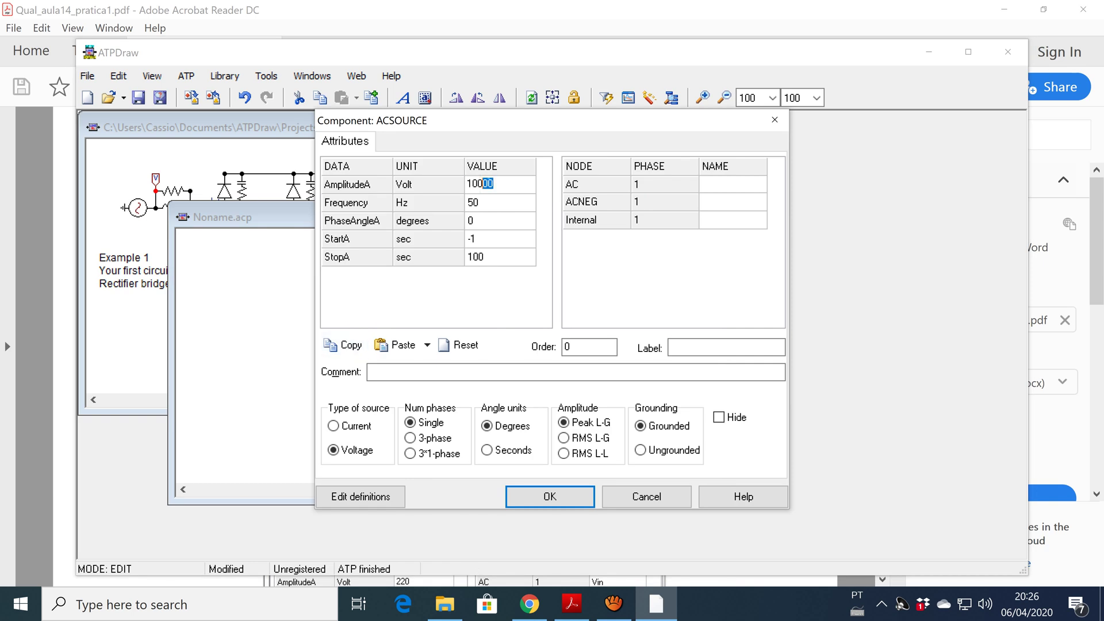
type("220")
key("Tab")
type("60")
key("Return")
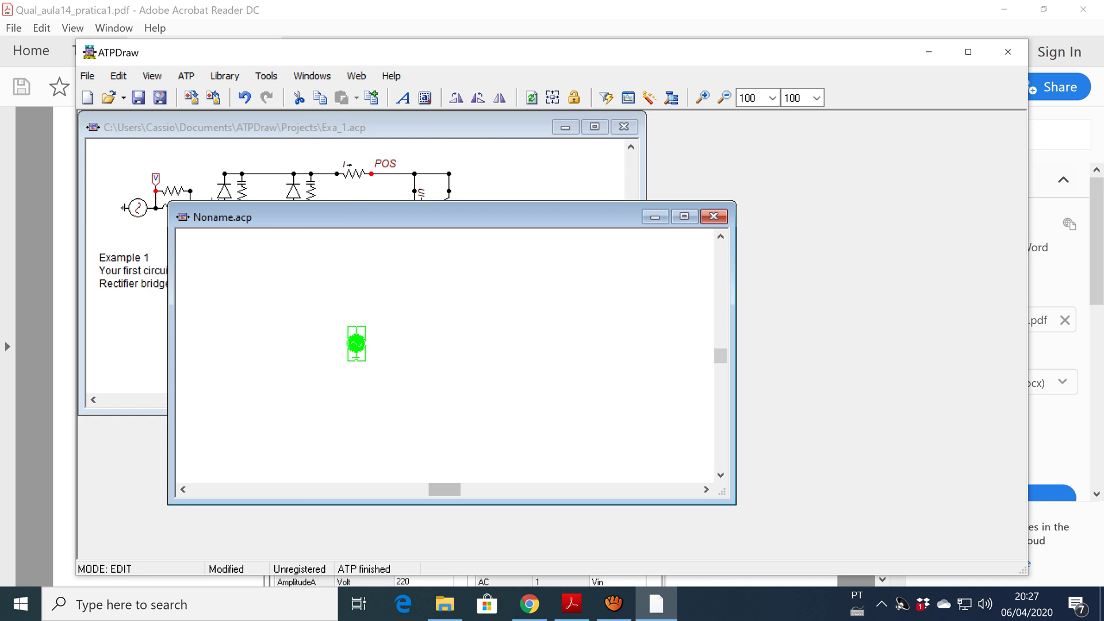
left_click(415, 345)
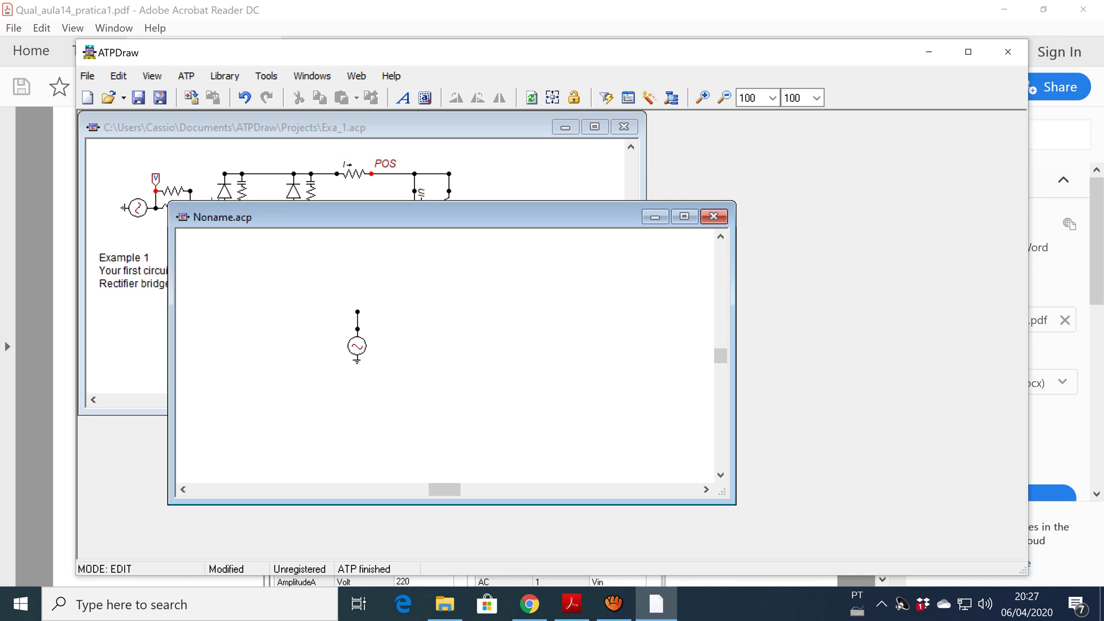
Step: Extend the source's upper wire horizontally to the right and attach a linear resistor at its end
left_click(357, 311)
right_click(422, 345)
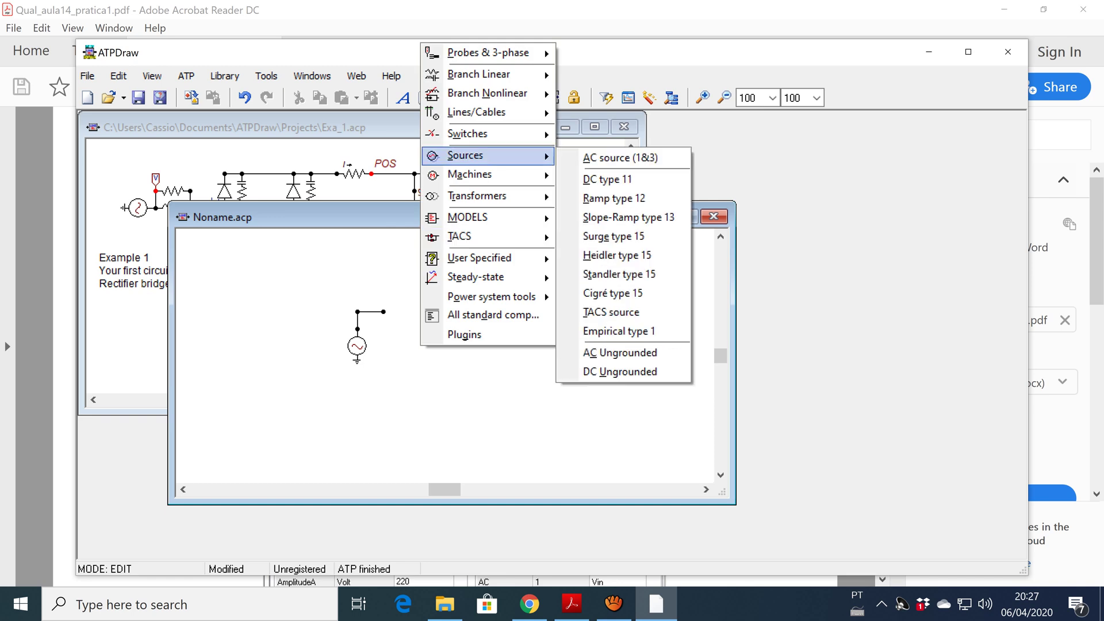
mouse_move(478, 75)
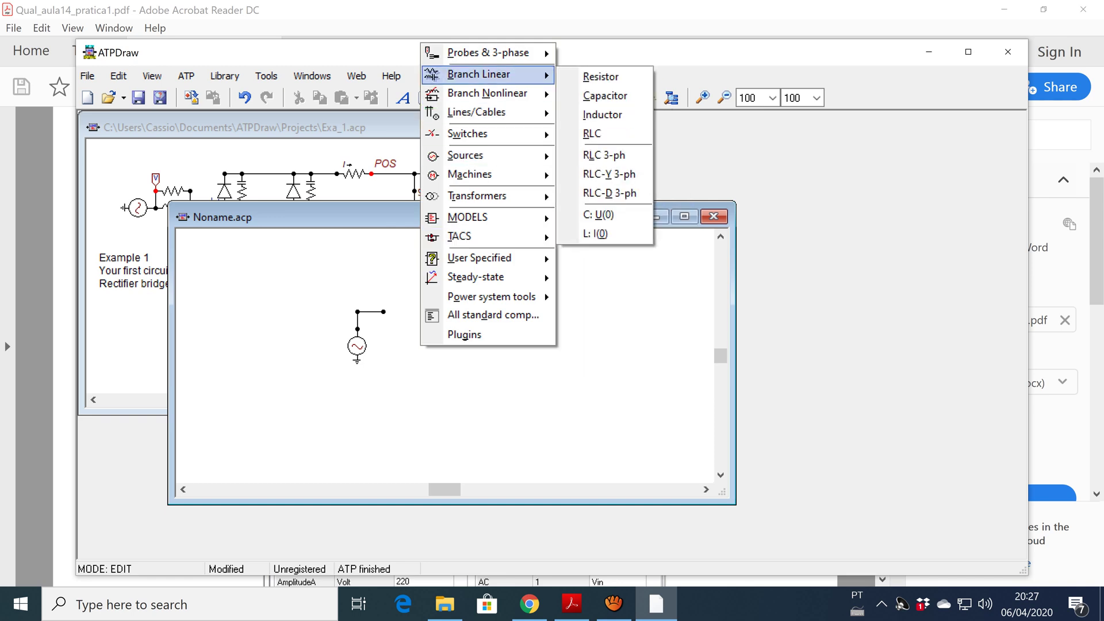
left_click(601, 77)
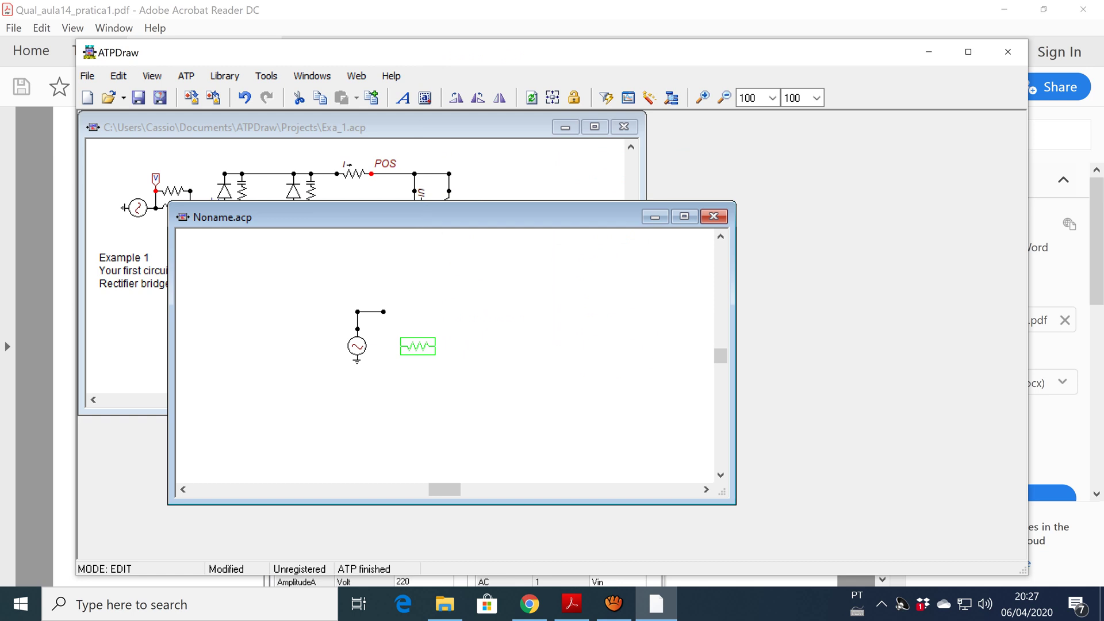
left_click_drag(418, 346, 402, 312)
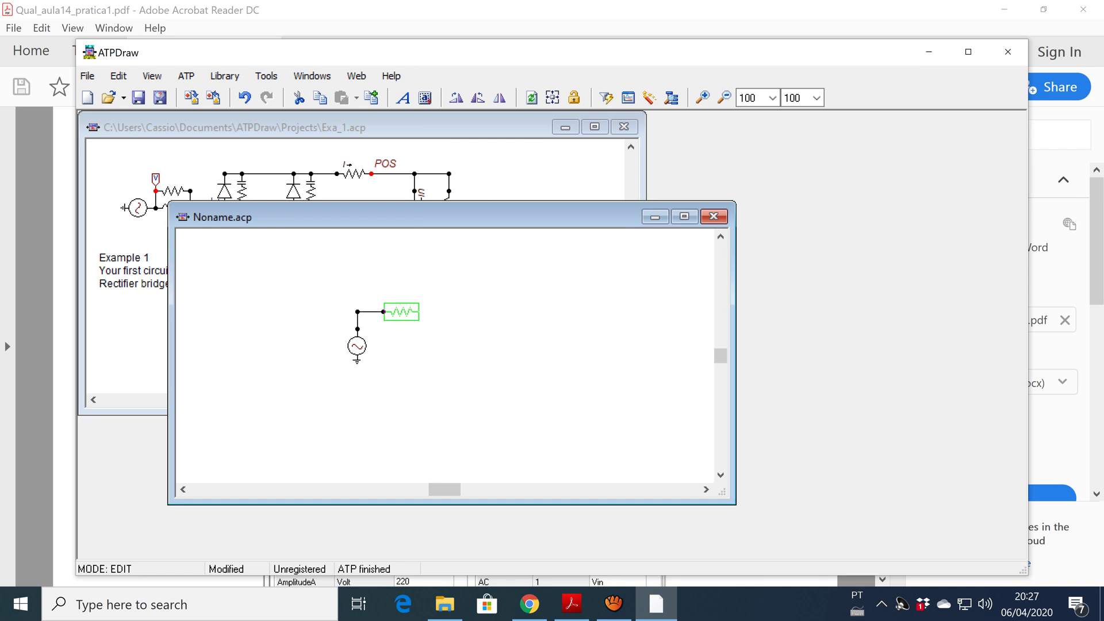
Step: Set the resistor to 0.1 Ohm with its output kept at 0 - No
double_click(401, 312)
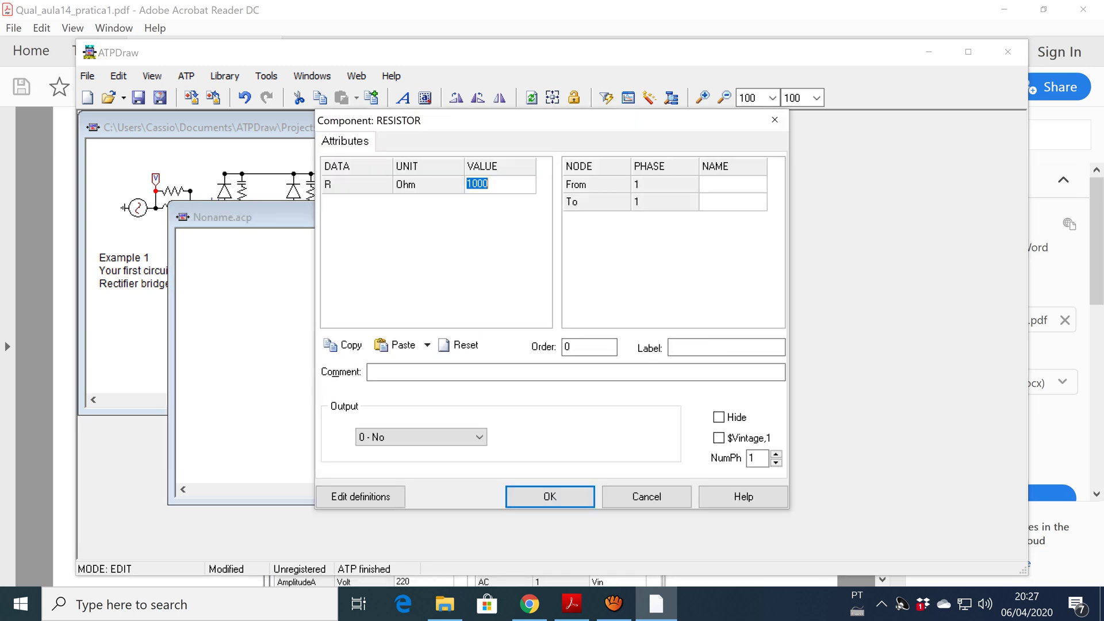
type("0.1")
left_click(420, 437)
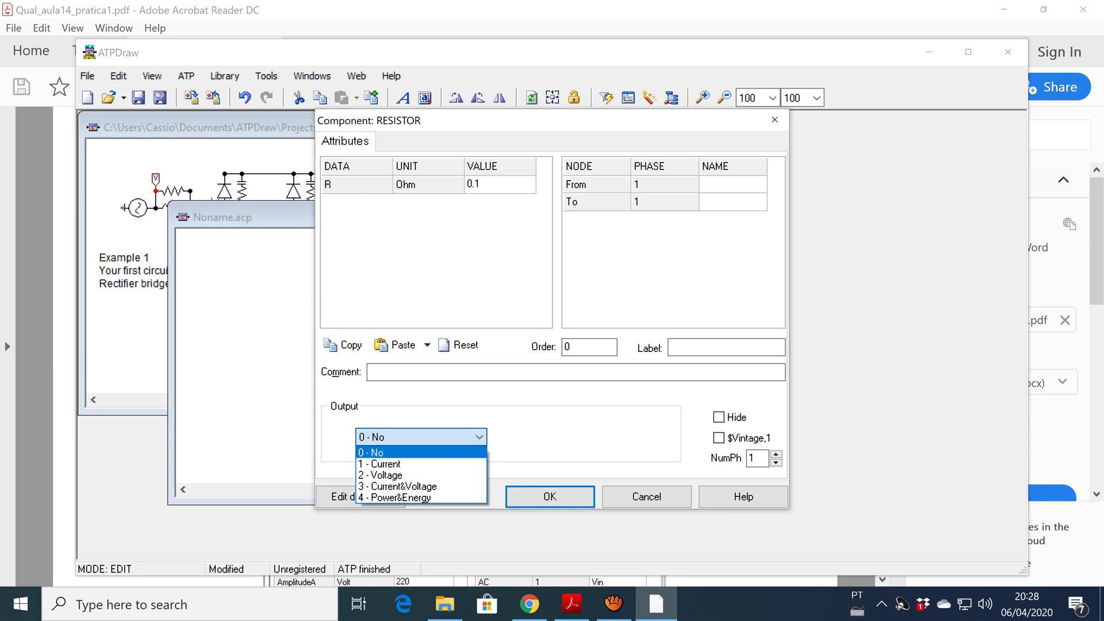
left_click(402, 452)
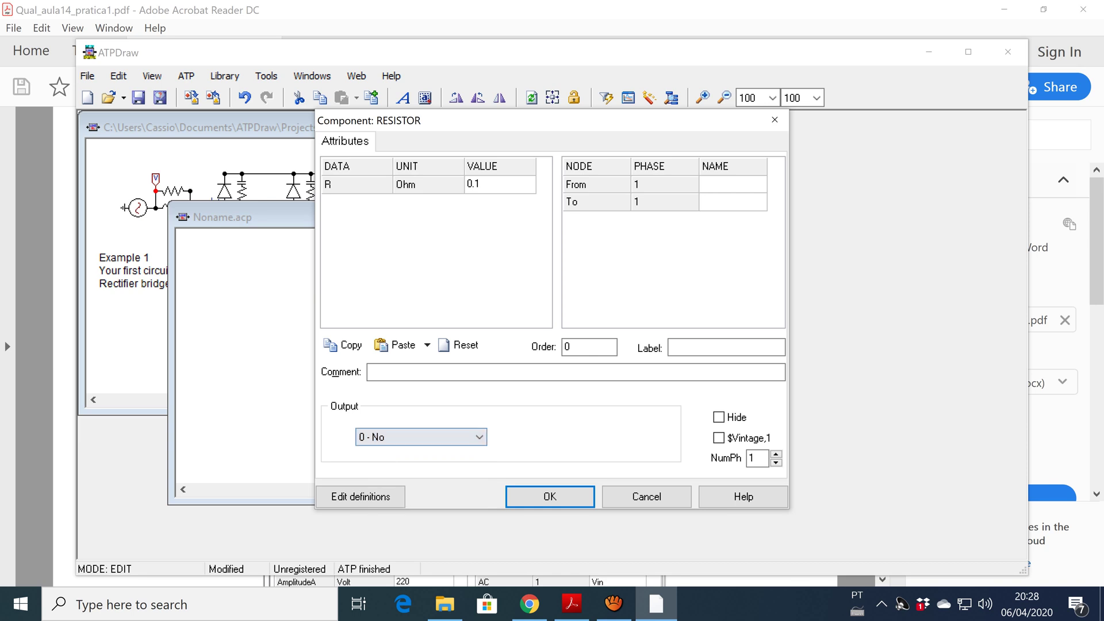
key("Return")
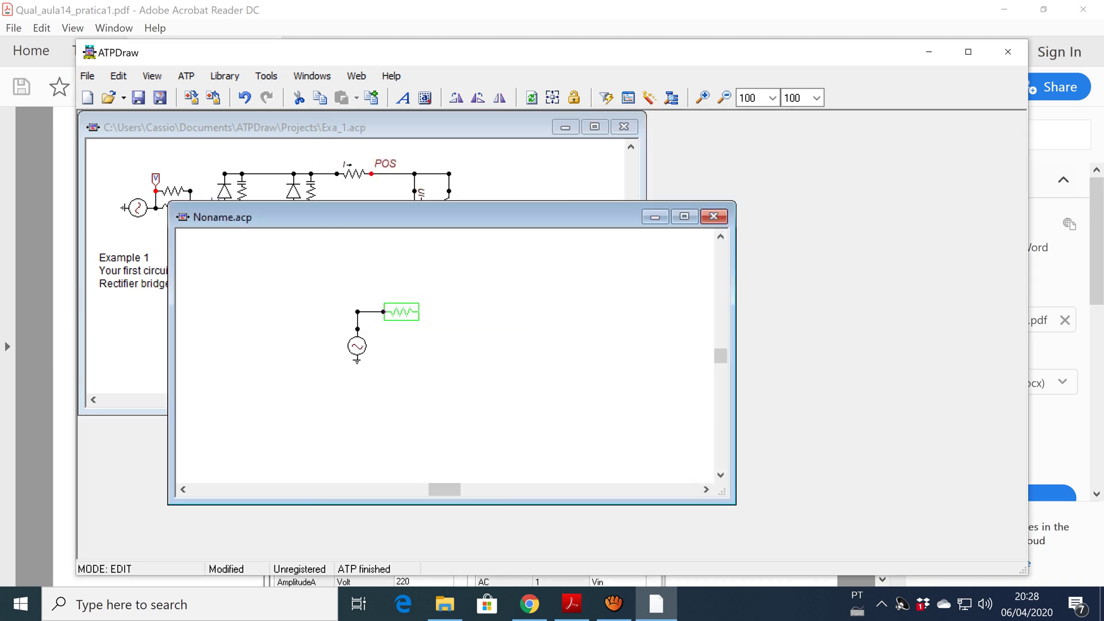
Step: Extend a wire to the right from the resistor's free end and attach a linear inductor to it
key("Escape")
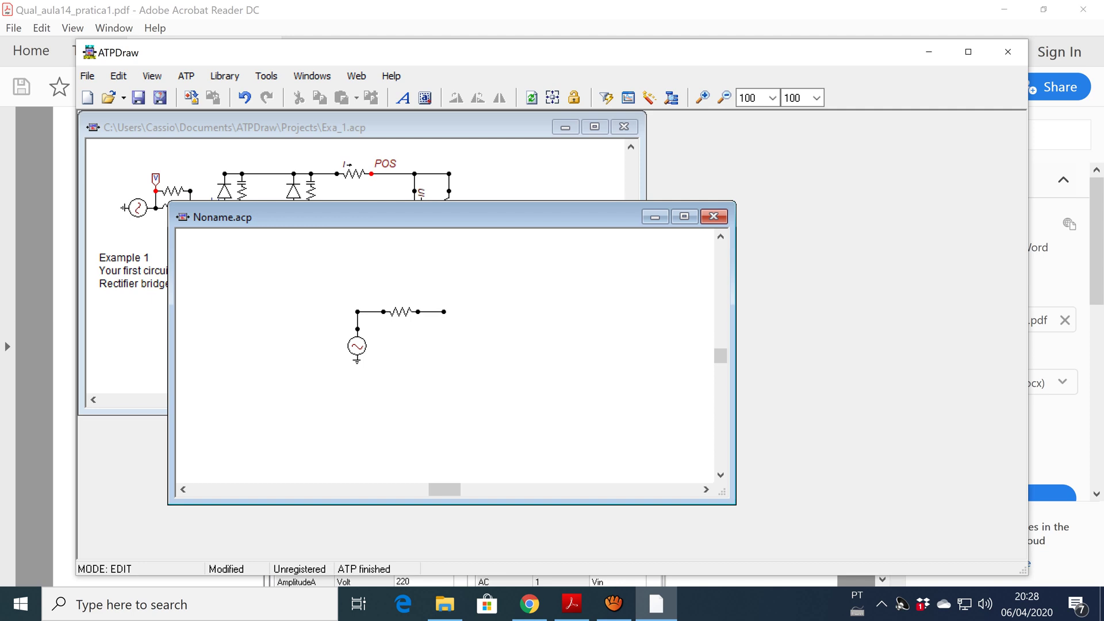
right_click(471, 332)
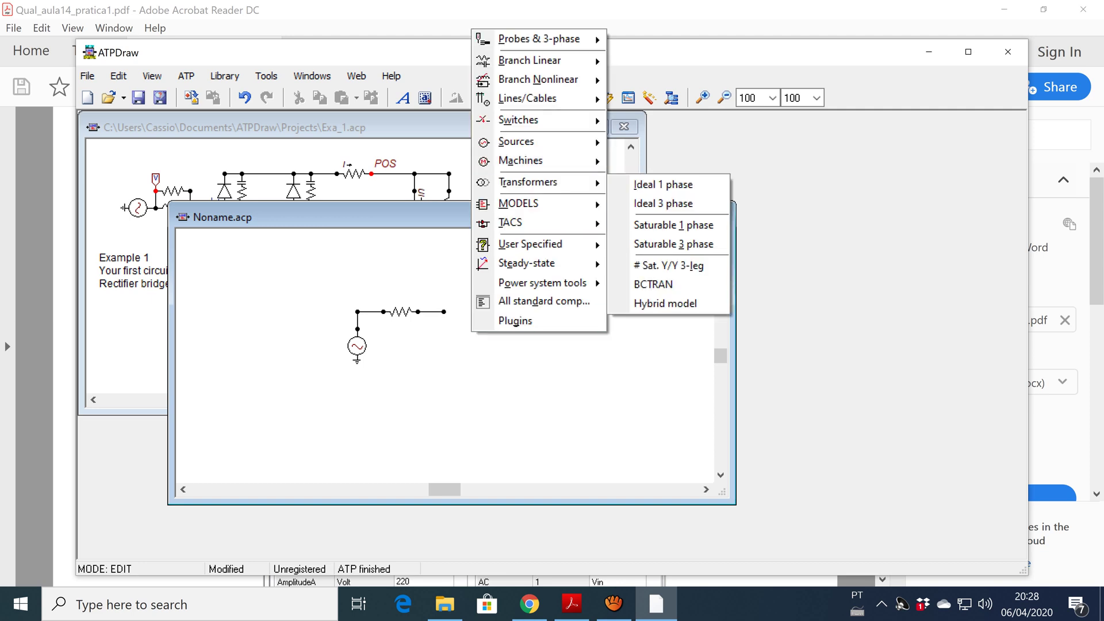
mouse_move(537, 60)
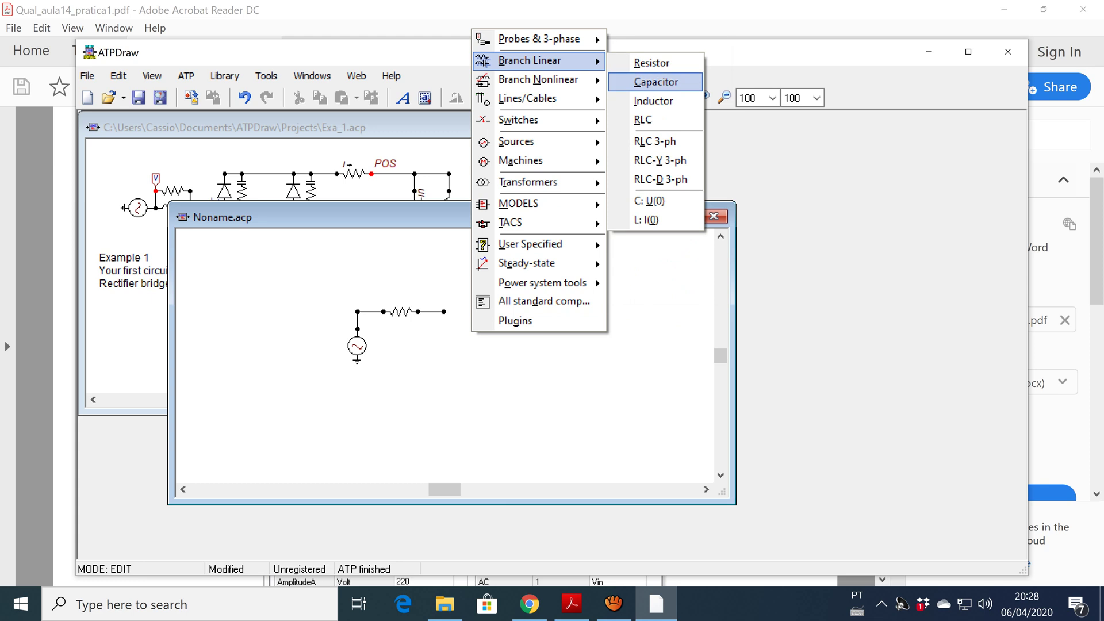
left_click(653, 98)
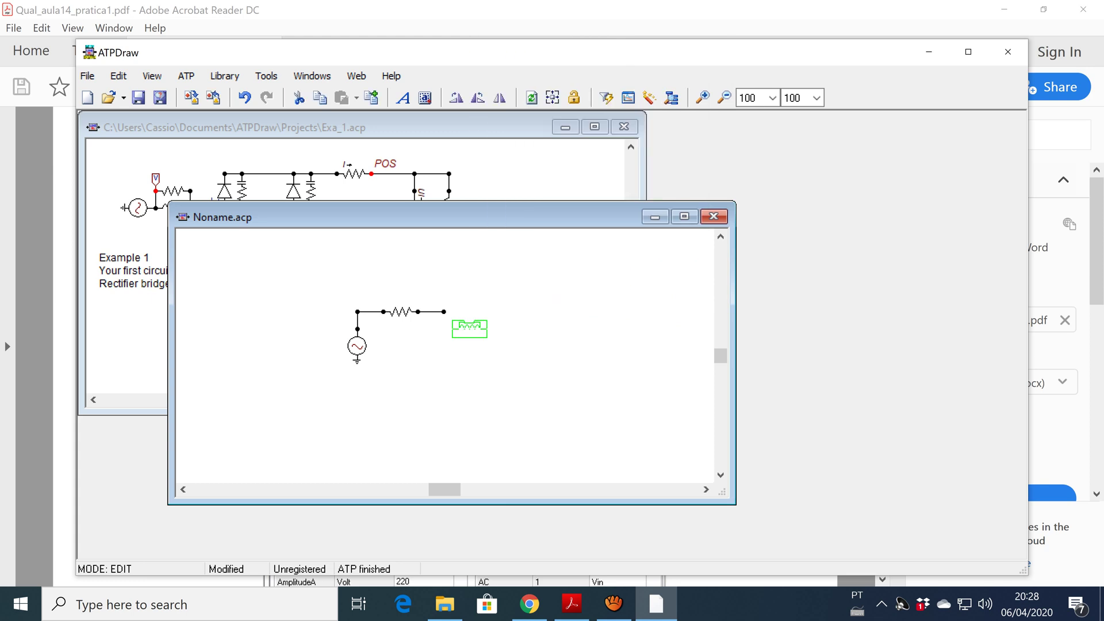
left_click_drag(470, 329, 462, 311)
Step: Set the inductor to 1.42 mH and extend a wire to the right from its free end
double_click(462, 311)
type("1.42")
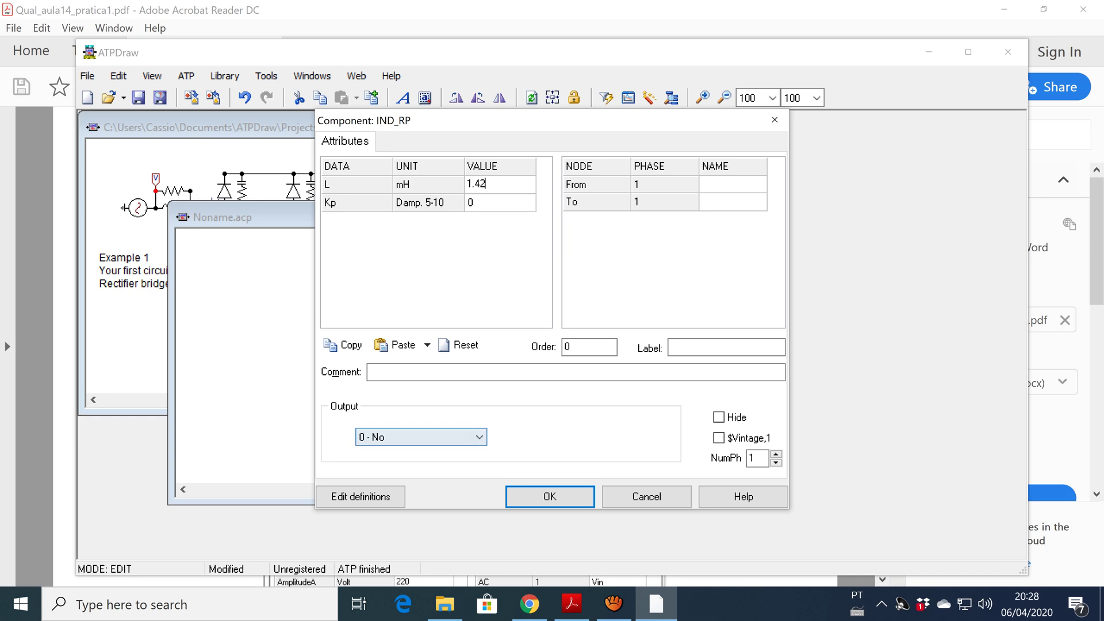
key("Return")
left_click(488, 368)
left_click_drag(478, 311, 504, 311)
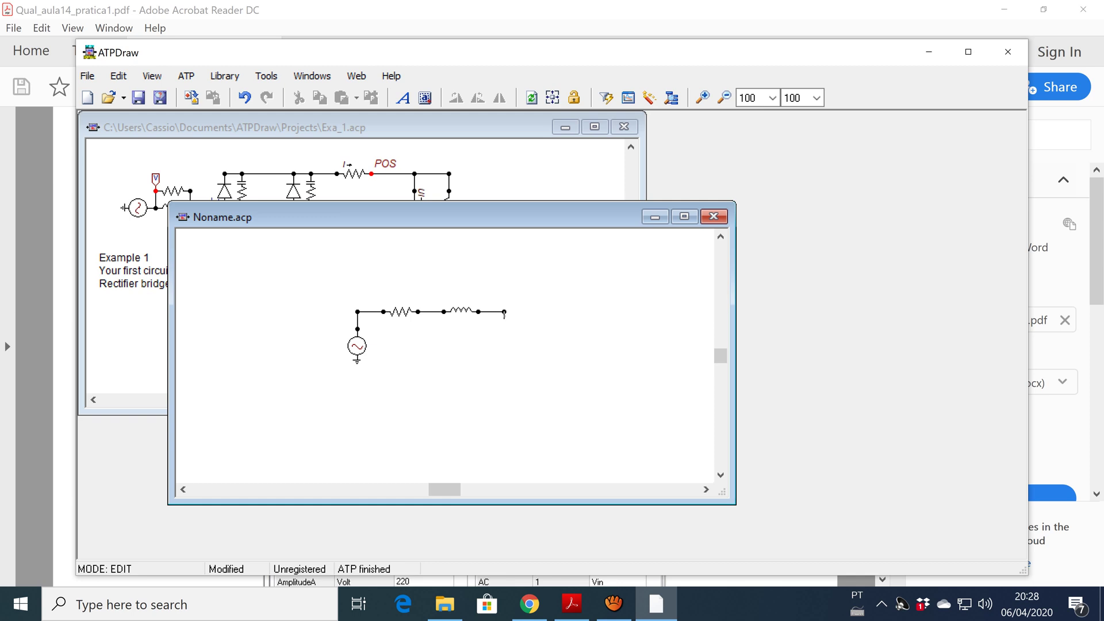
Step: Insert a linear capacitor, rotate it left to vertical, and attach it below the end of the wire after the inductor
right_click(538, 372)
mouse_move(604, 102)
left_click(722, 122)
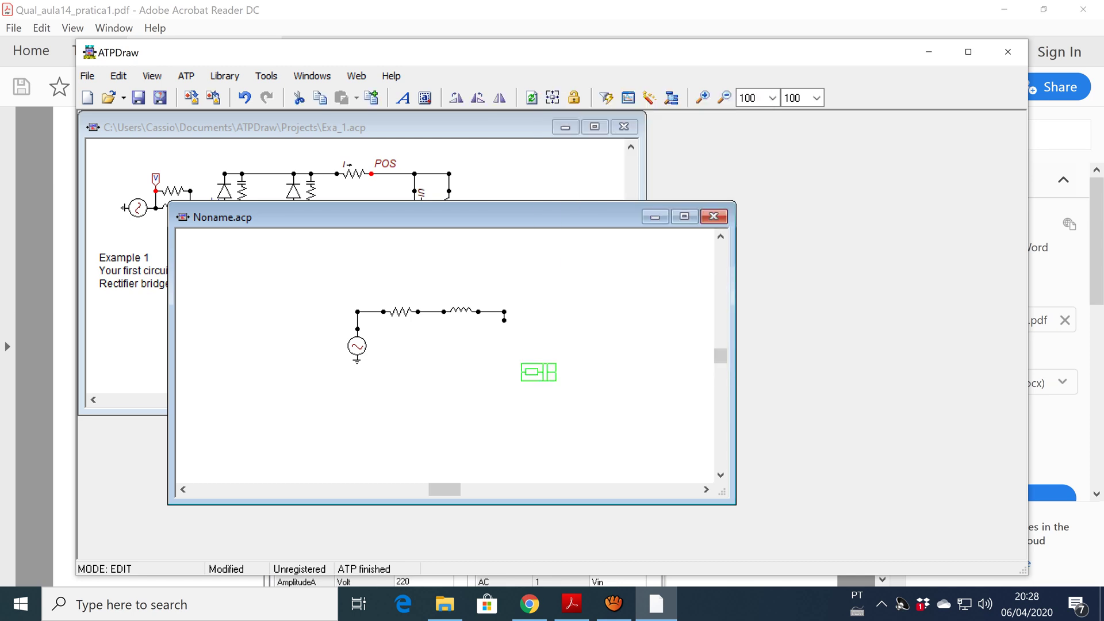
right_click(540, 372)
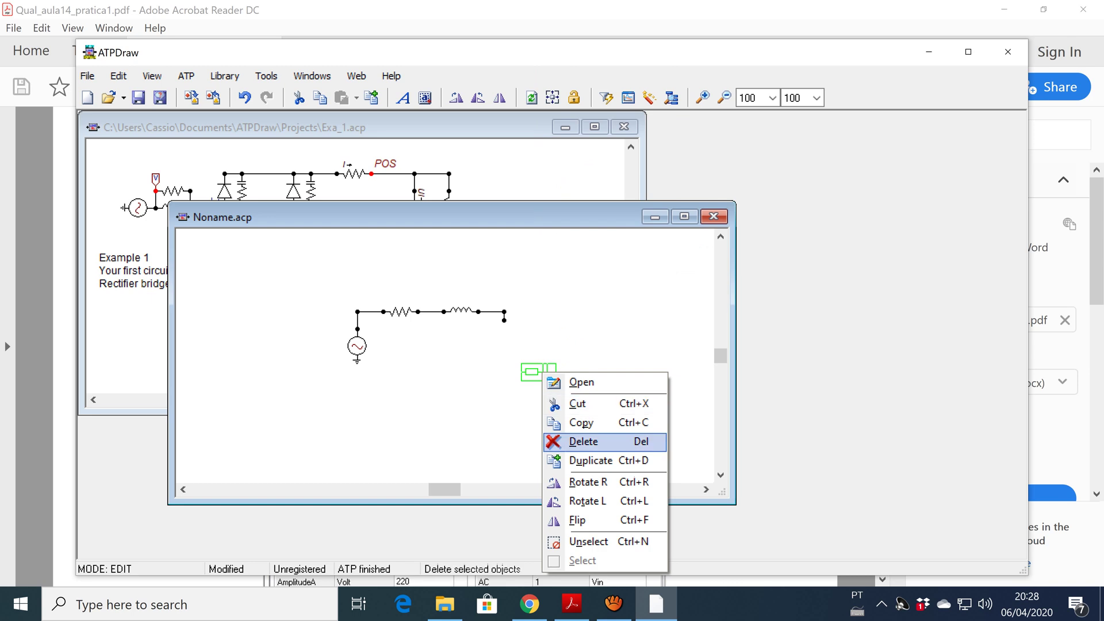
left_click(588, 501)
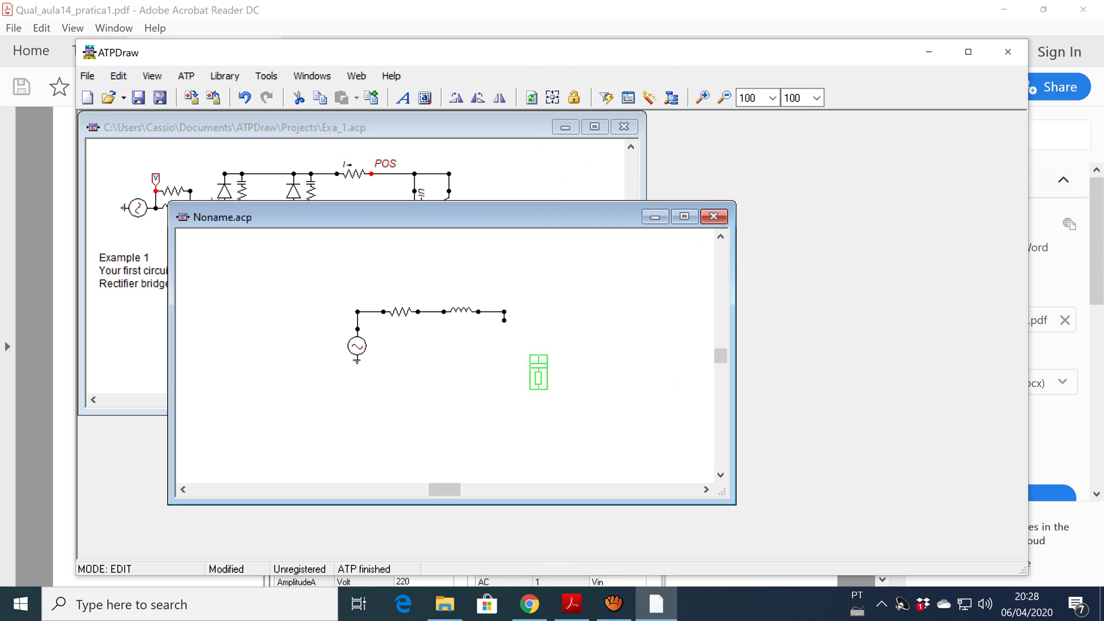
left_click_drag(538, 373, 504, 338)
Step: Set the capacitor to 548 µF, taking the value from the practice PDF, and its output to 3 - Current&Voltage
double_click(505, 340)
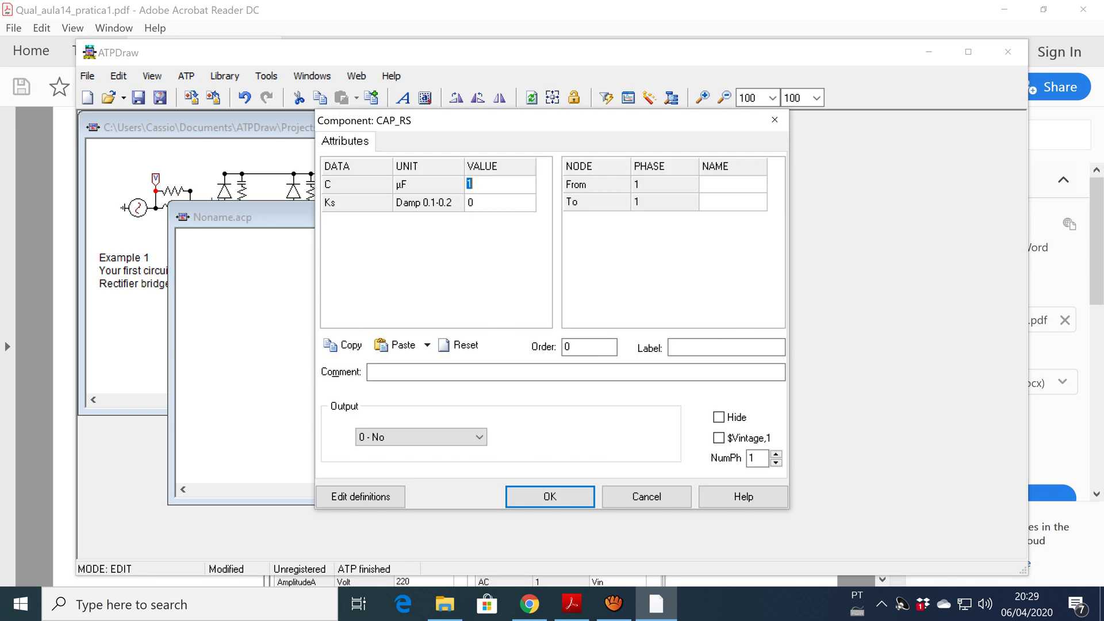
left_click(571, 604)
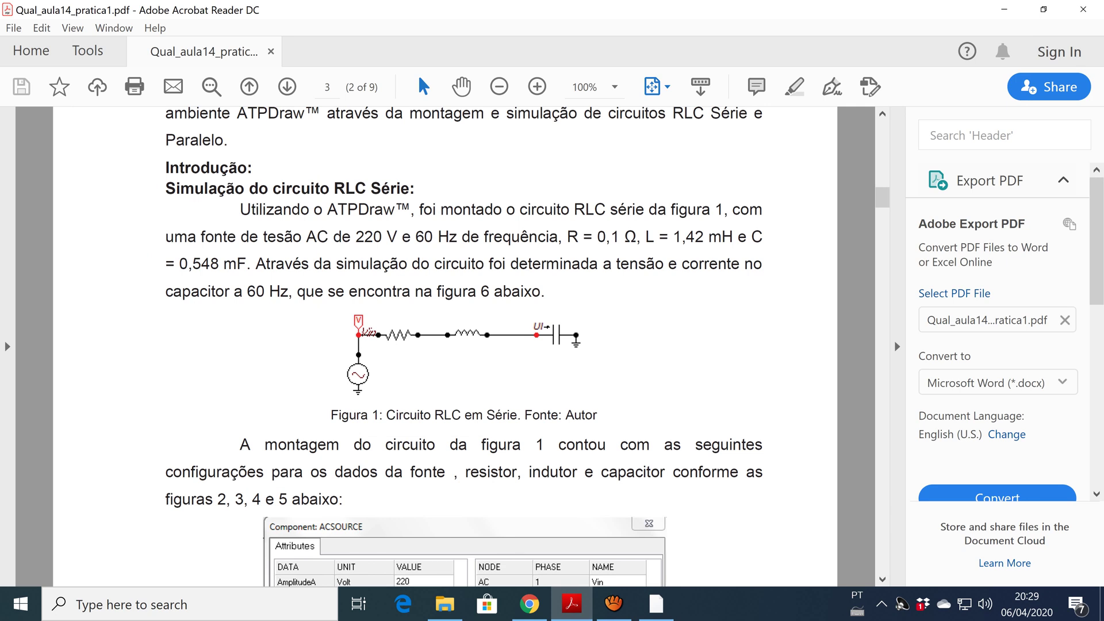
left_click(656, 603)
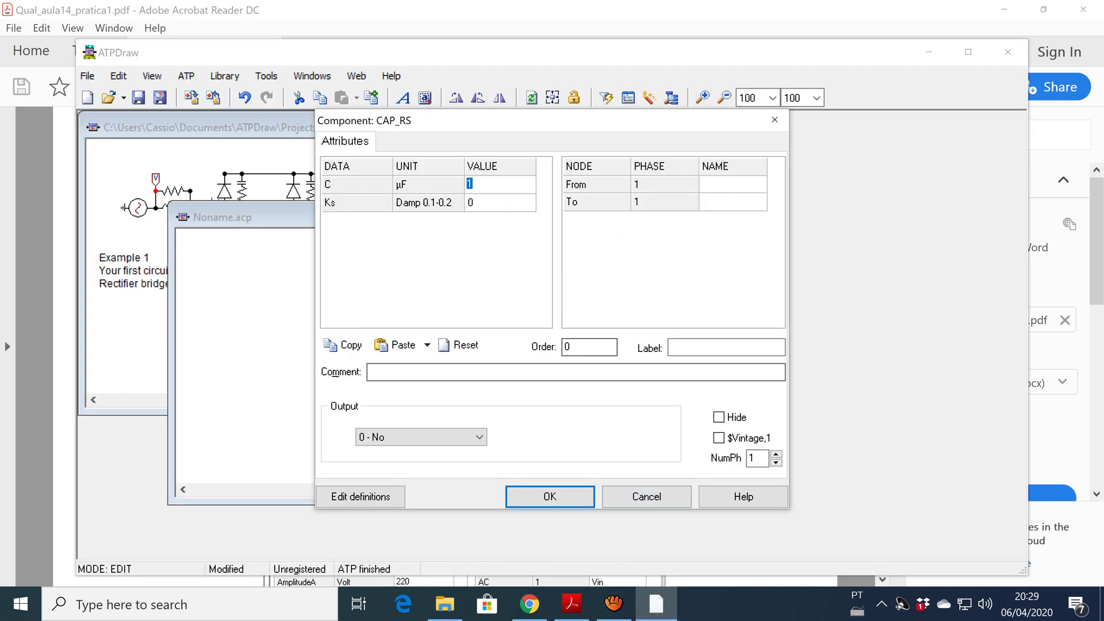
type("548")
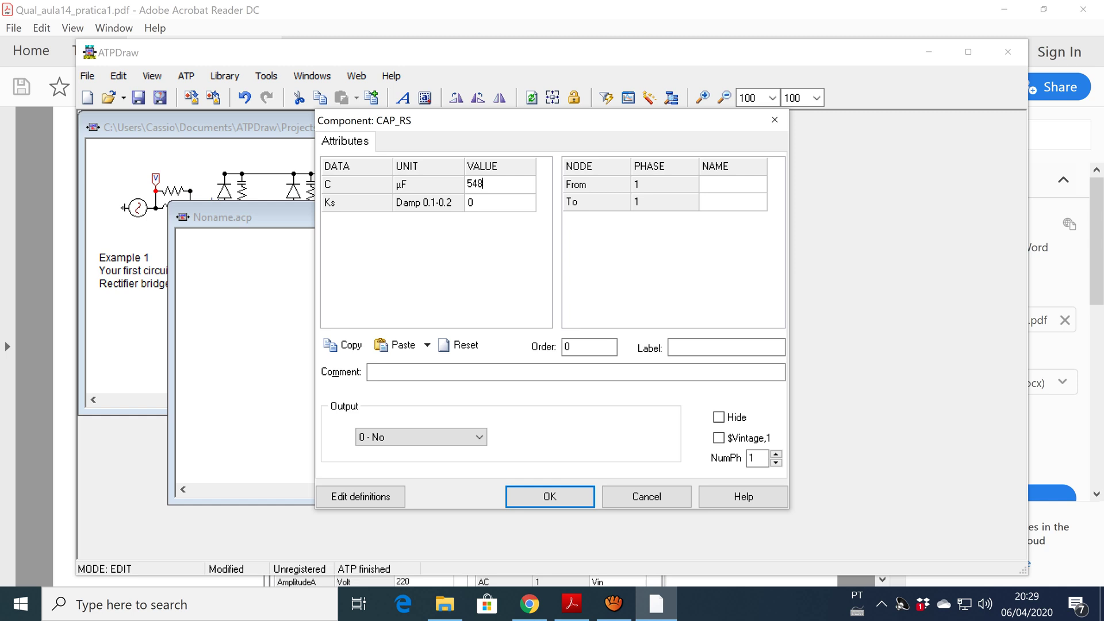
left_click(427, 438)
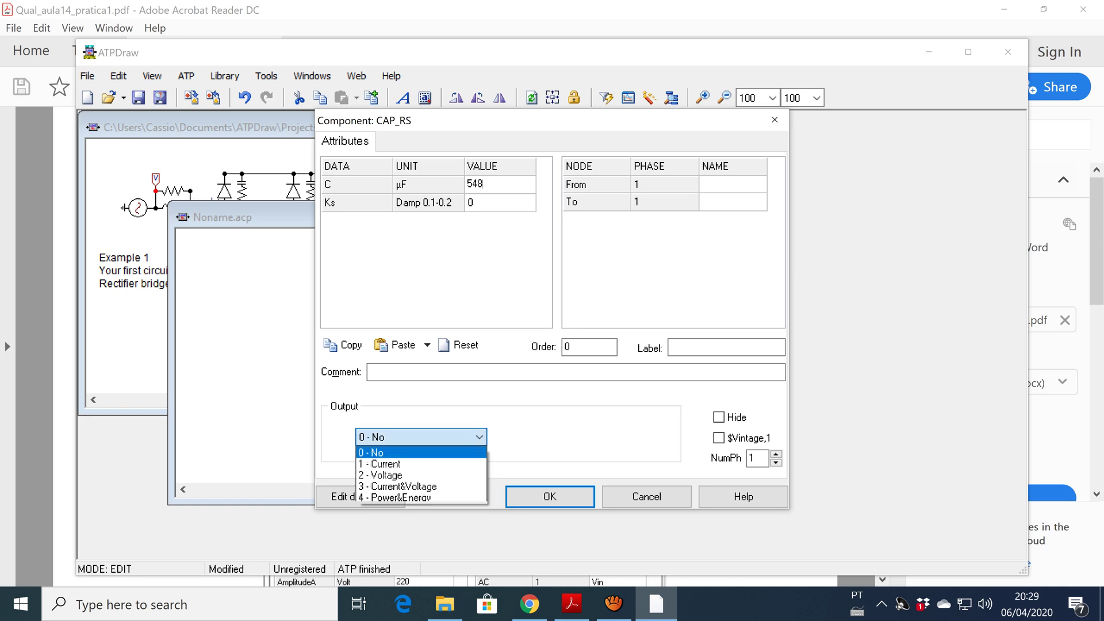
left_click(402, 486)
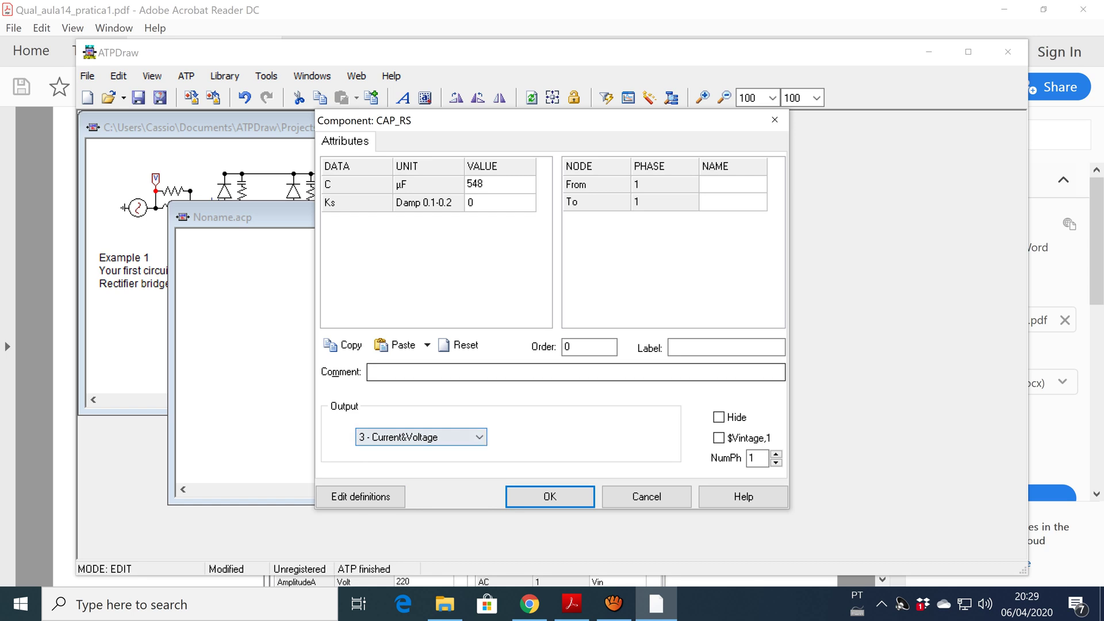
left_click(550, 496)
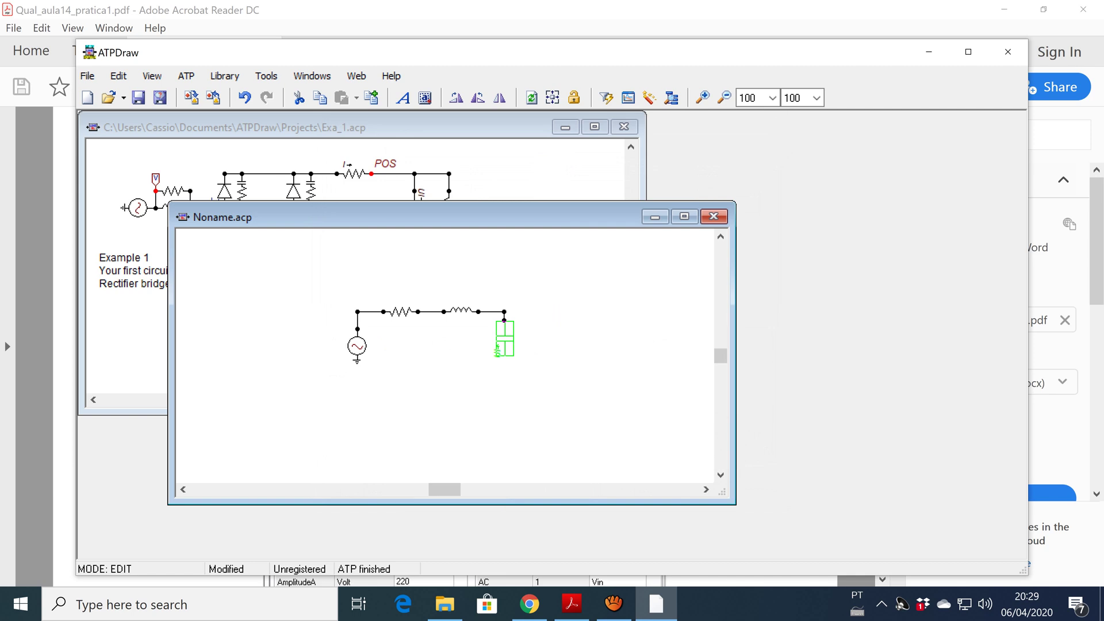
left_click(566, 391)
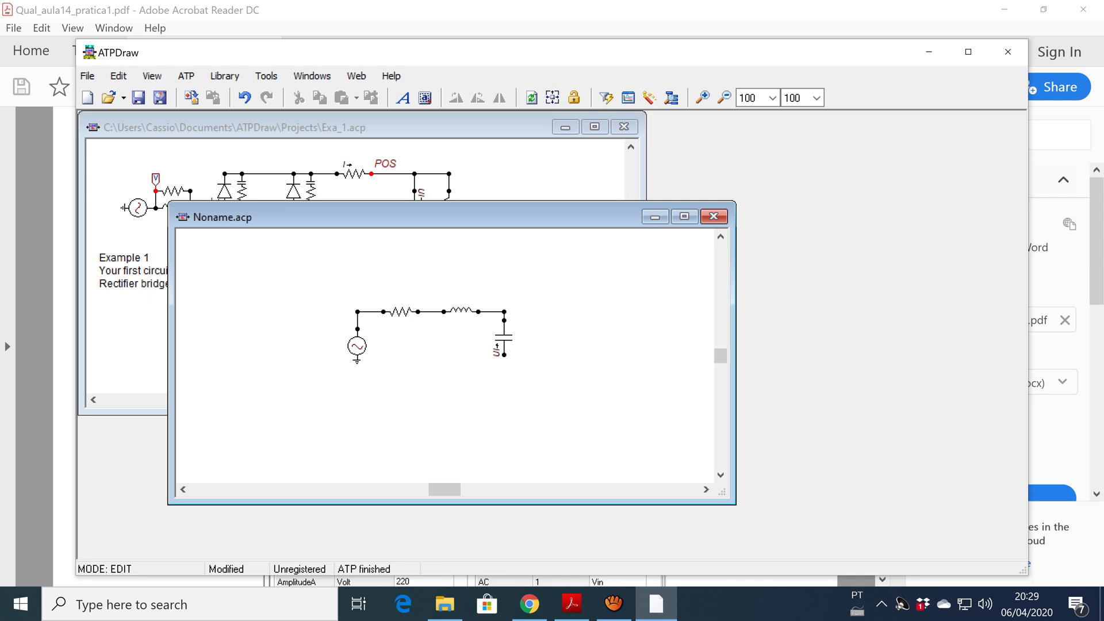
double_click(504, 338)
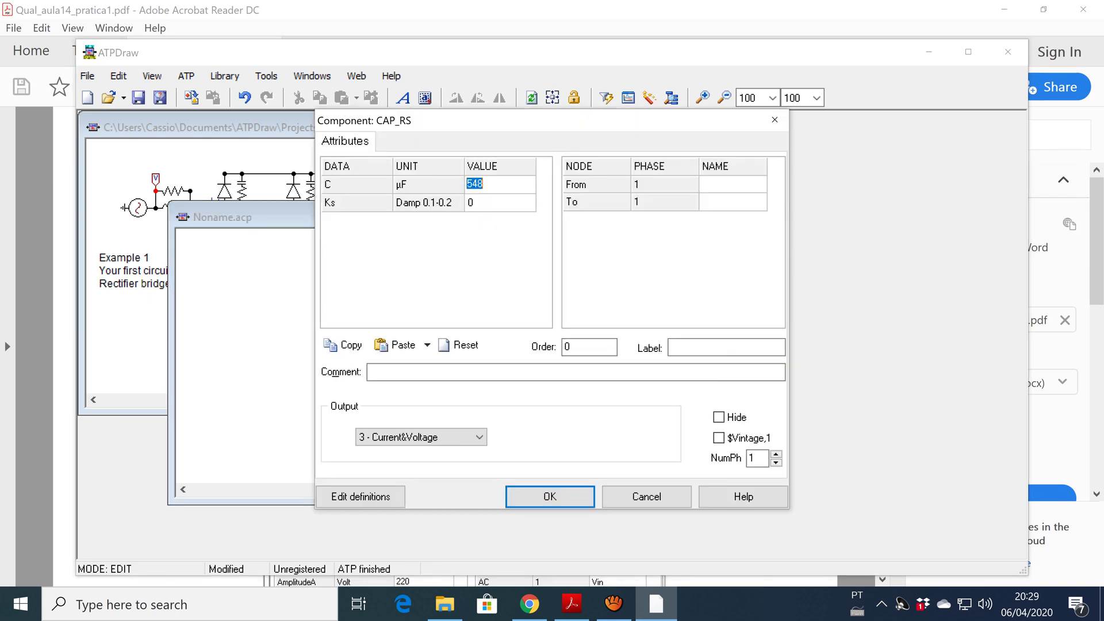
left_click(549, 497)
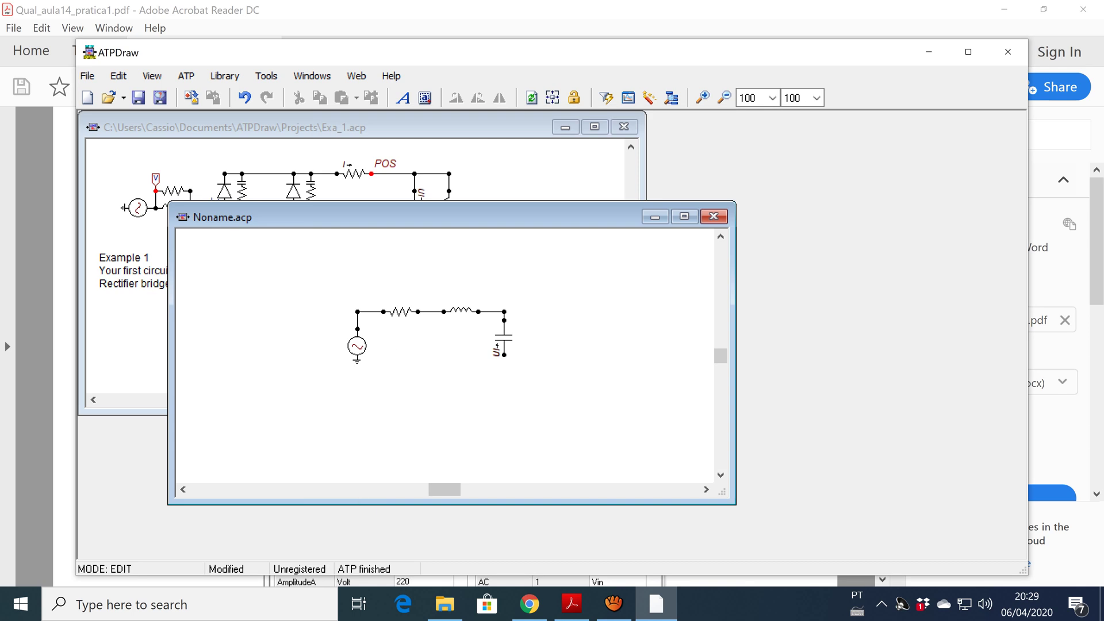
Step: Rotate the capacitor 180° and reattach its upper end to the end of the wire after the inductor
left_click_drag(504, 345, 545, 382)
right_click(546, 379)
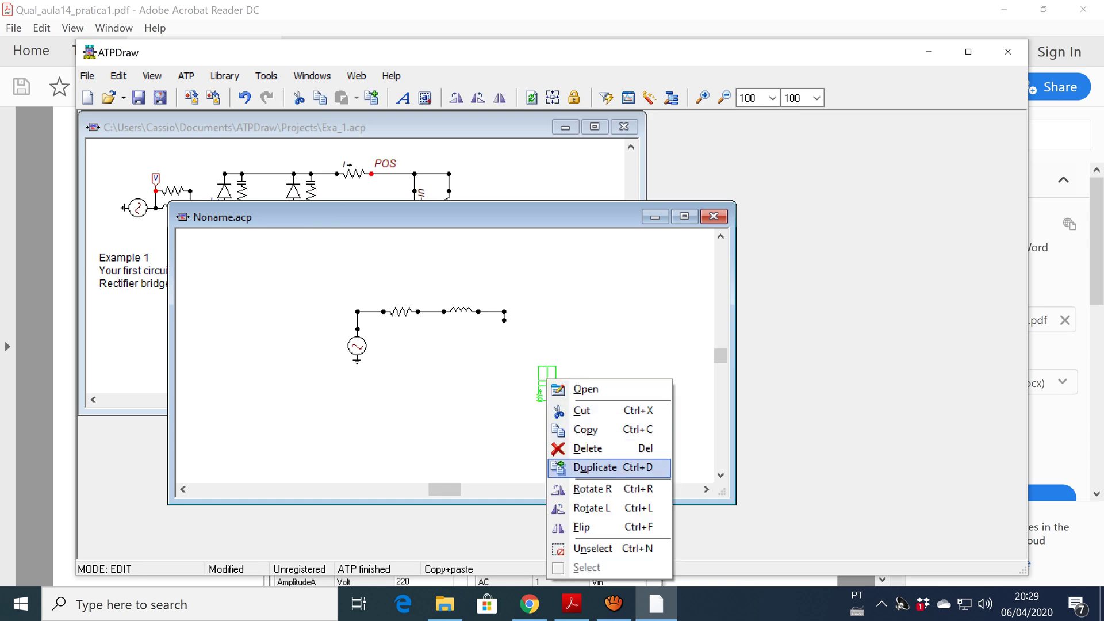
left_click(592, 488)
right_click(551, 384)
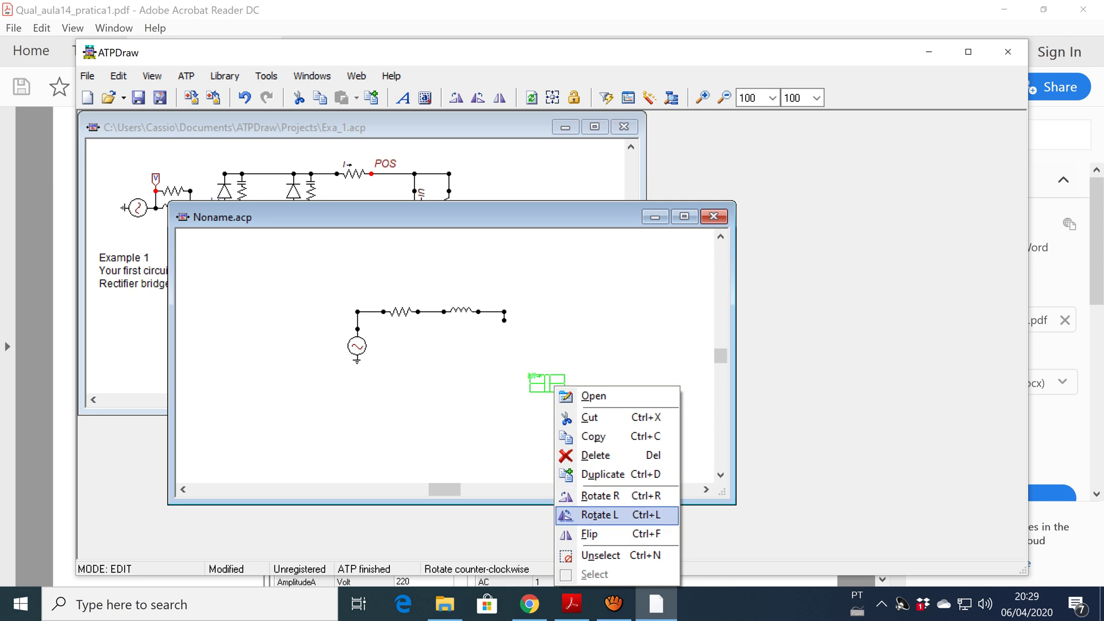
left_click(599, 495)
left_click_drag(548, 383, 504, 336)
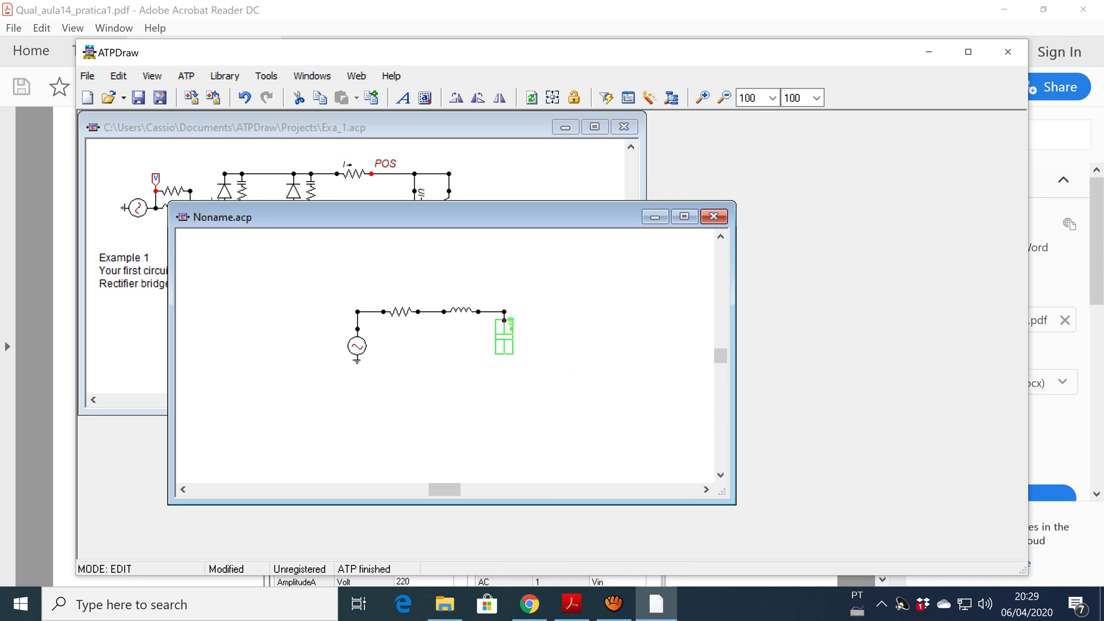
left_click(565, 368)
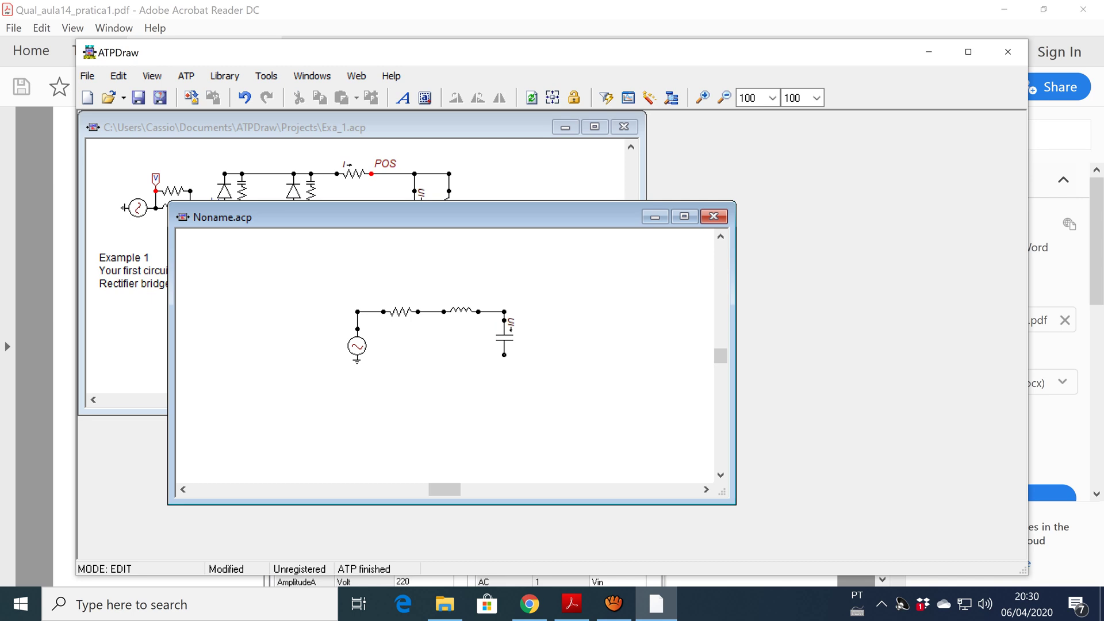
Step: Ground the capacitor's lower node
right_click(504, 354)
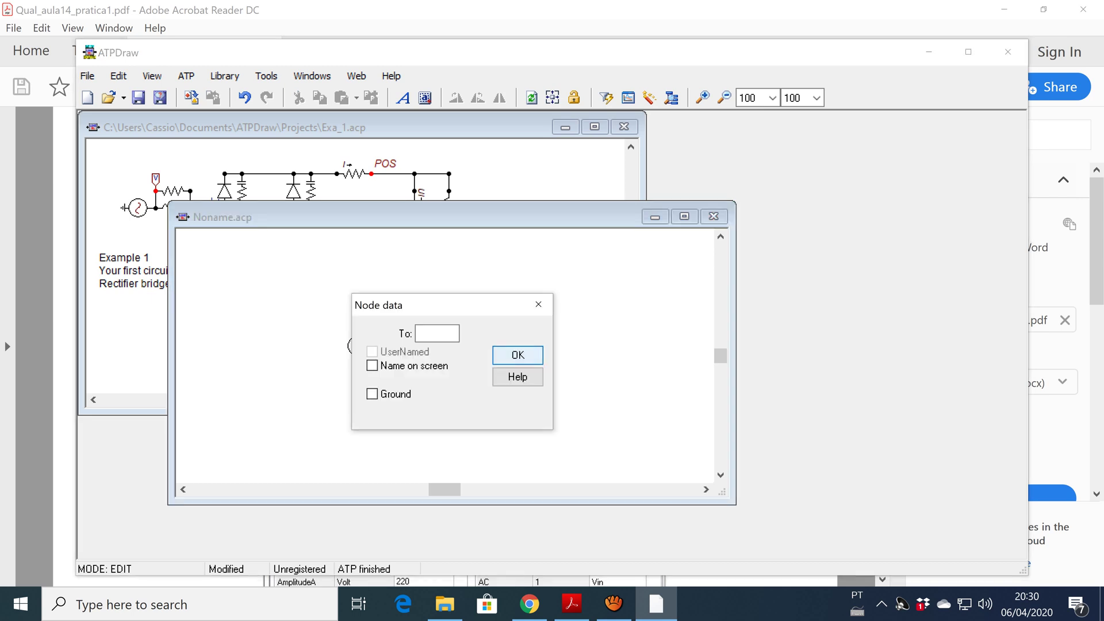
left_click(372, 394)
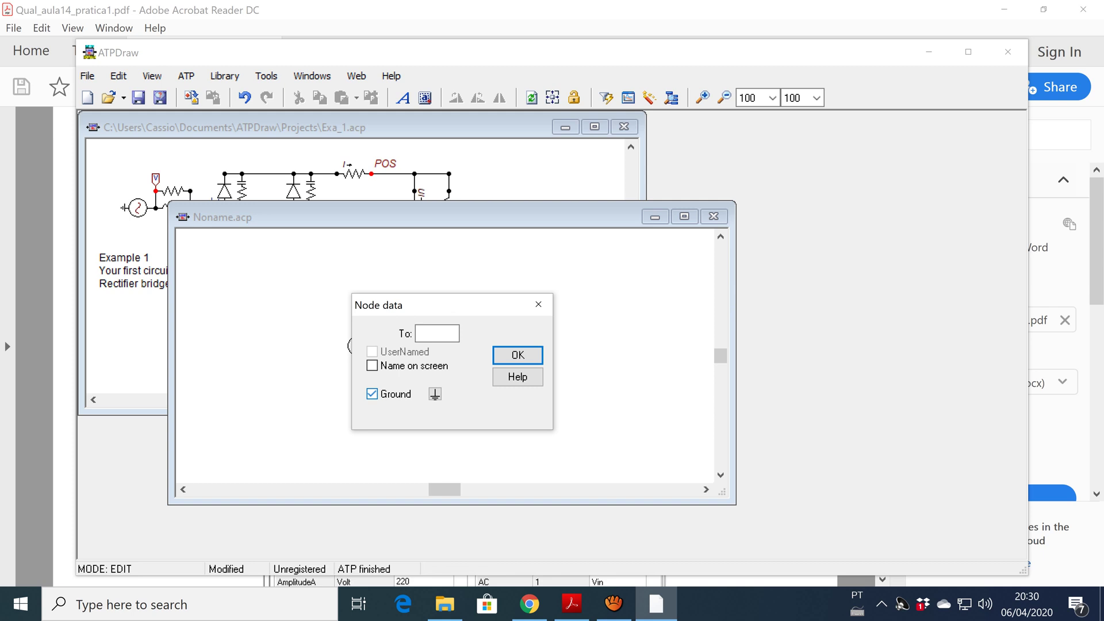
left_click(518, 355)
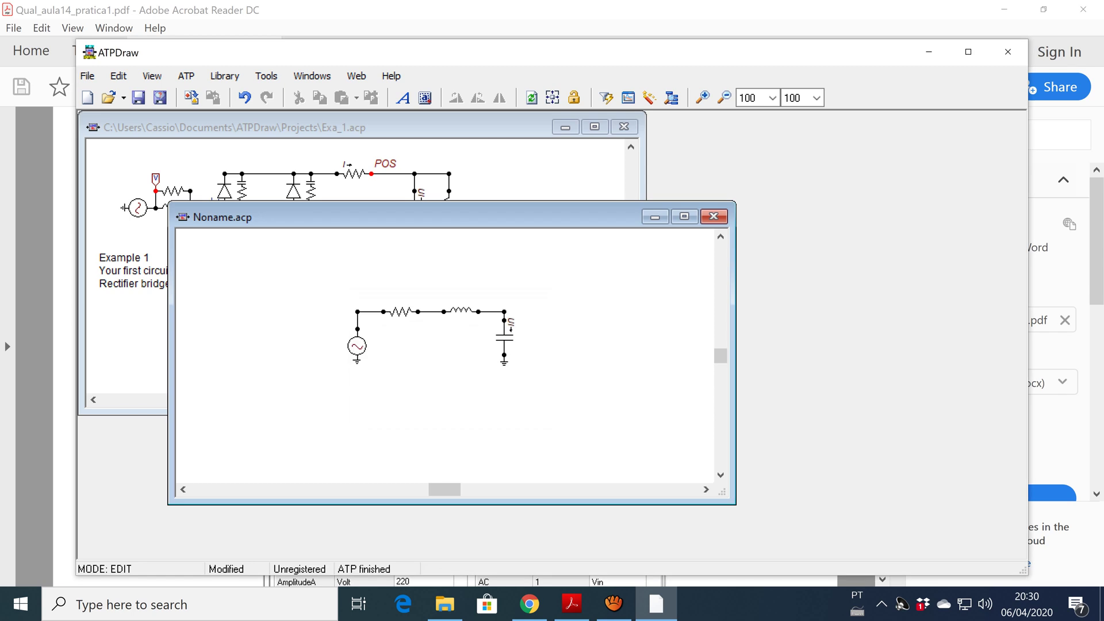
right_click(504, 355)
left_click(517, 355)
Step: Save the circuit as a project file named teste2 in the Projects folder
left_click(138, 97)
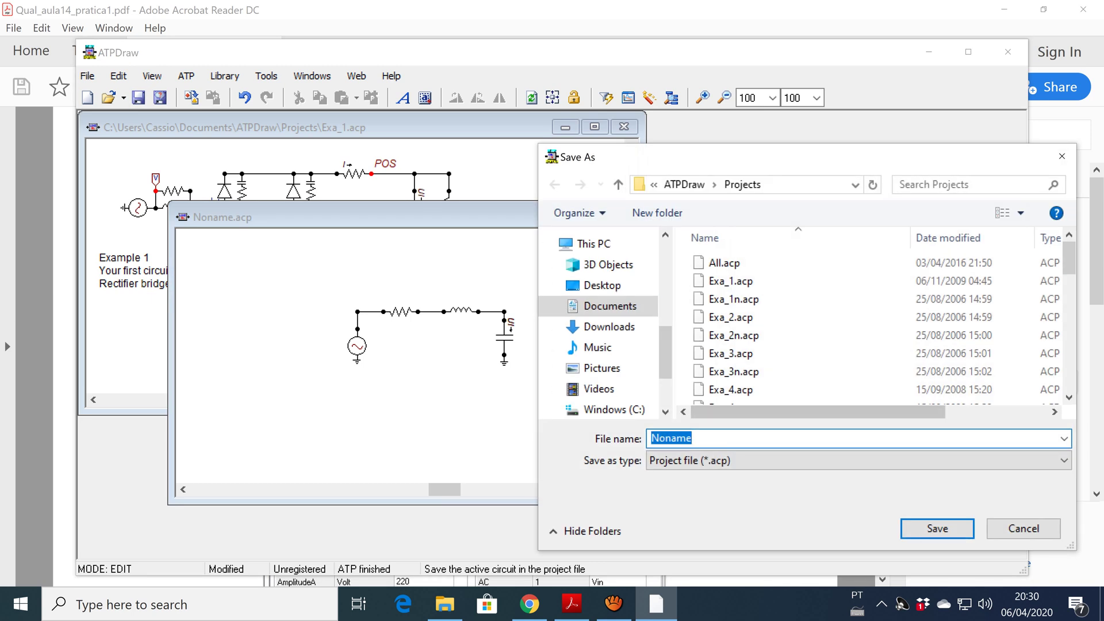
type("teste")
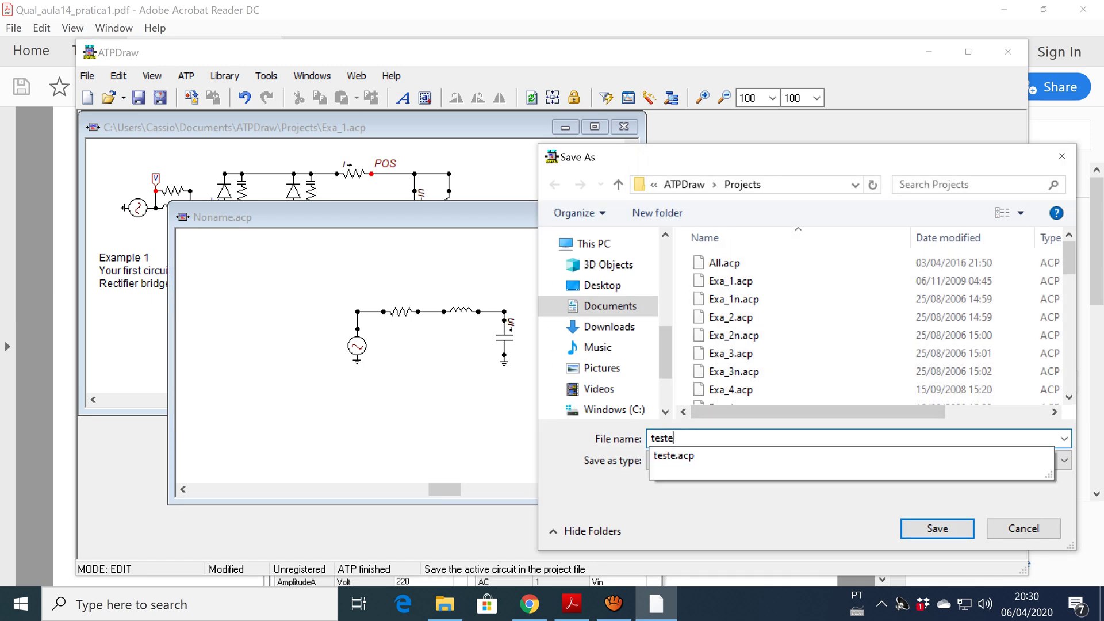
type("2")
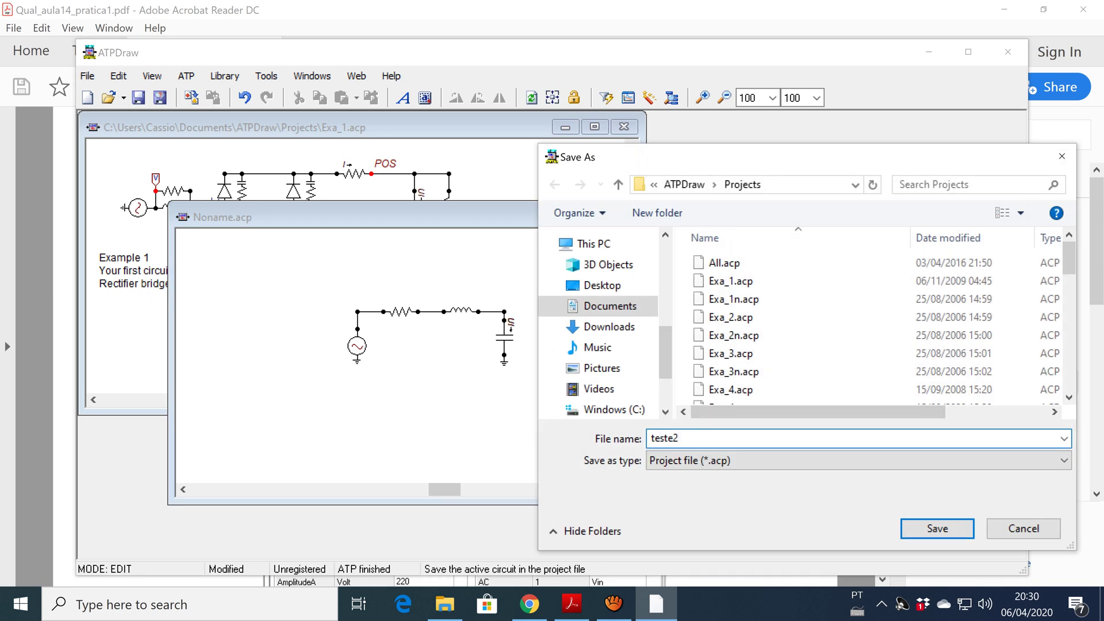
key("Return")
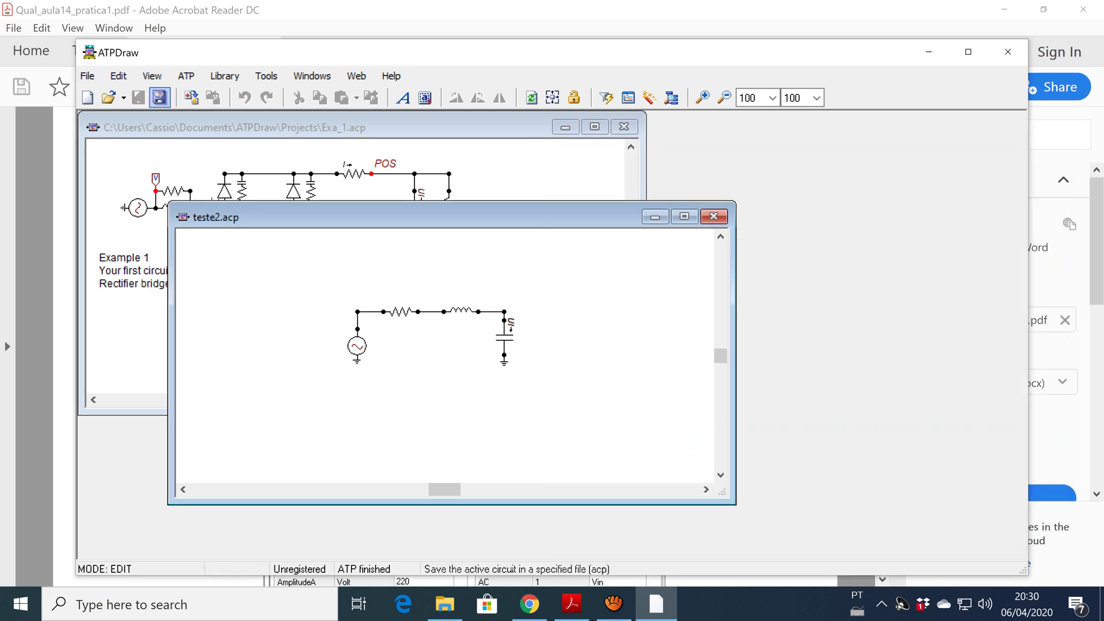
Step: Set the maximum simulation time (Tmax) to 0.05 in the ATP settings
left_click(196, 76)
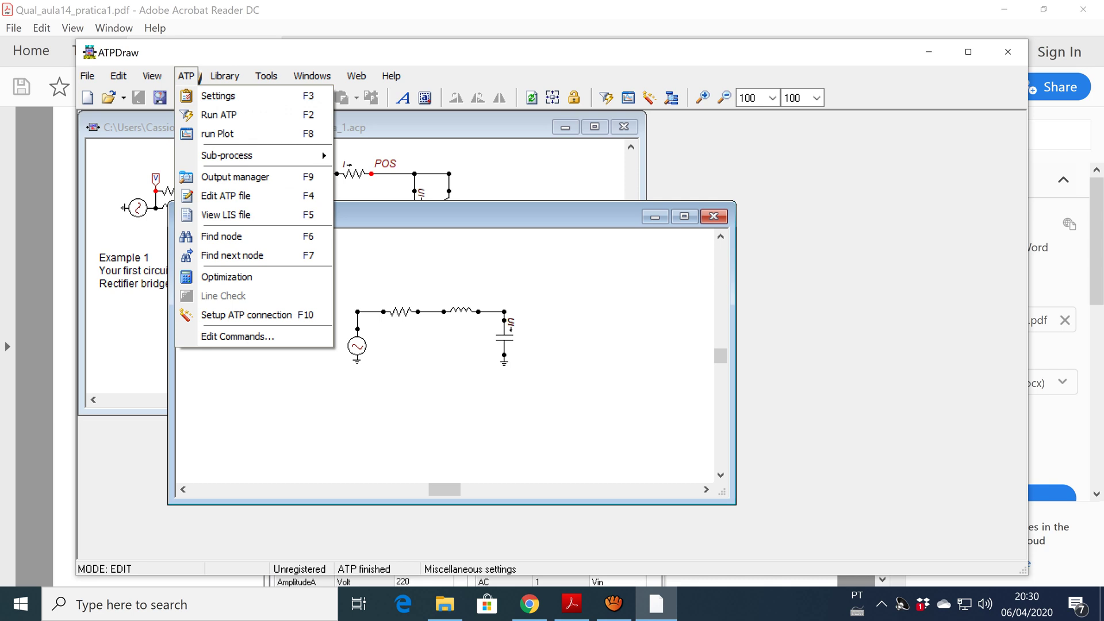
left_click(218, 96)
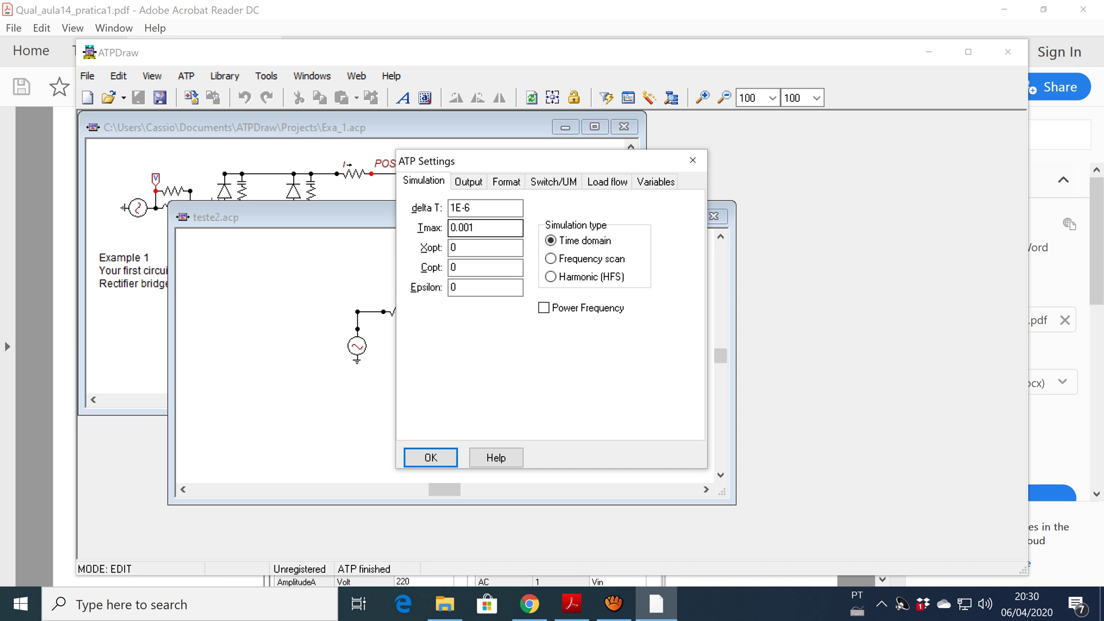
left_click_drag(463, 228, 476, 228)
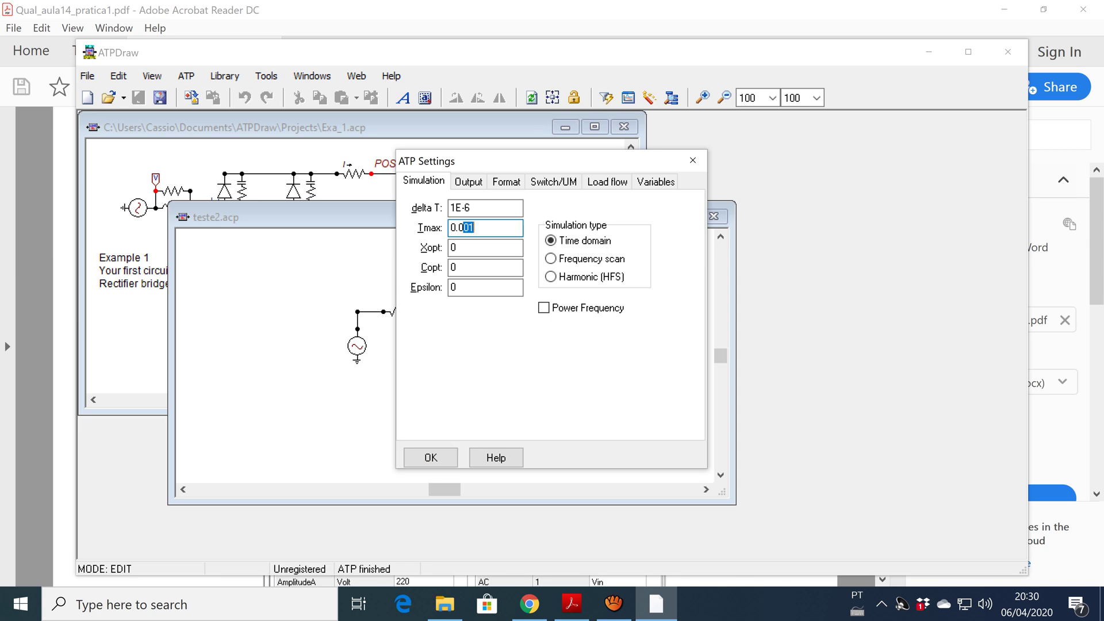
type("5")
left_click(485, 248)
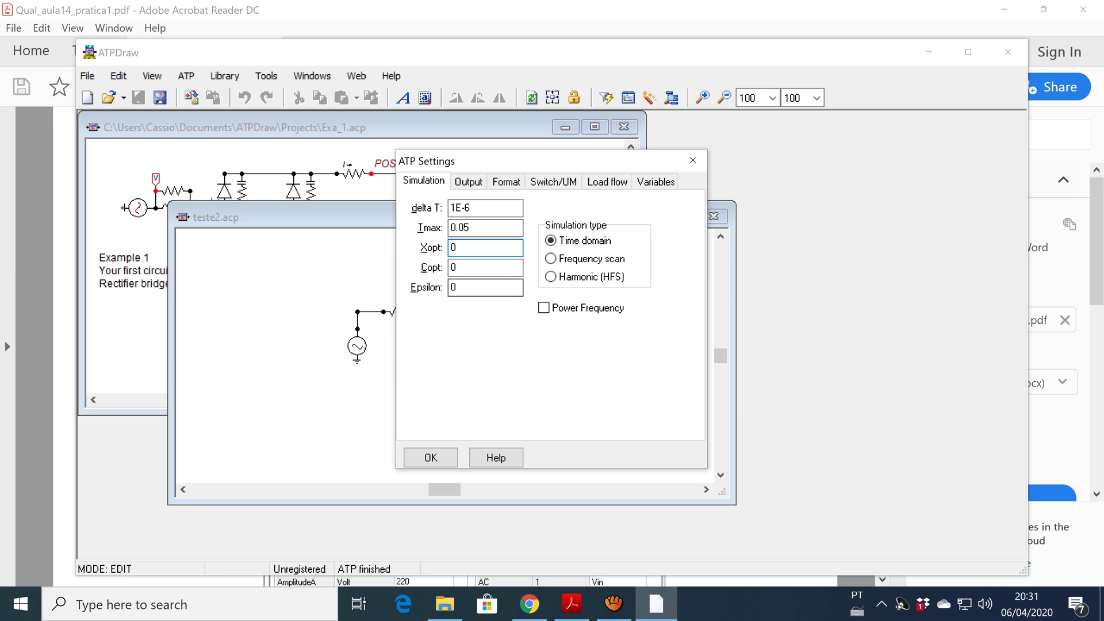
left_click(431, 457)
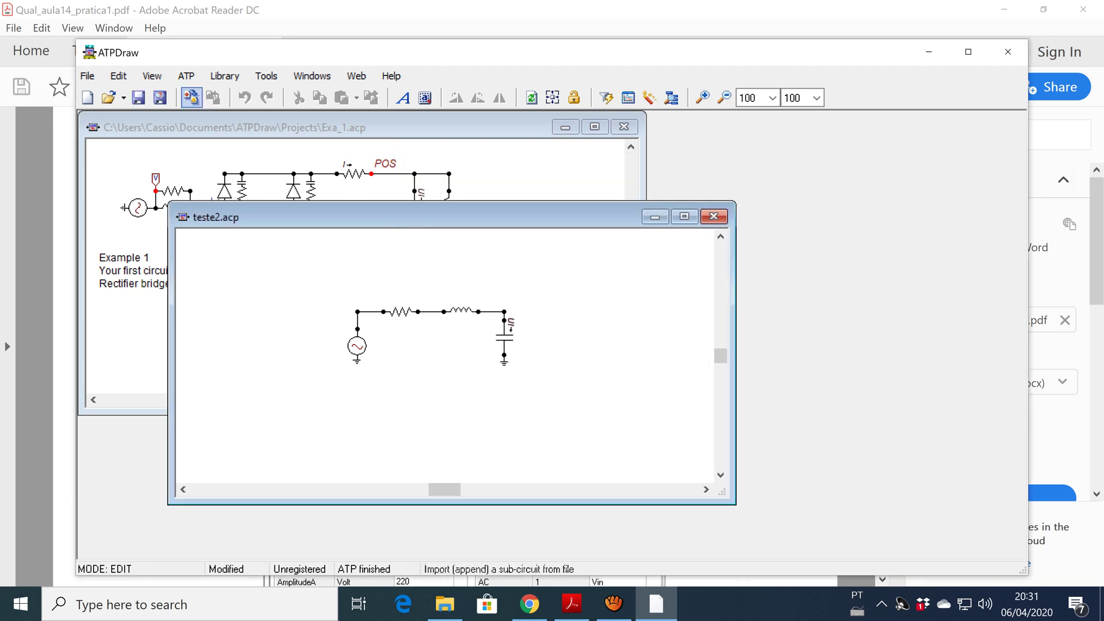
Step: Run the ATP simulation of the circuit and dismiss the solver's console
left_click(194, 75)
key("Down")
key("Down")
key("Return")
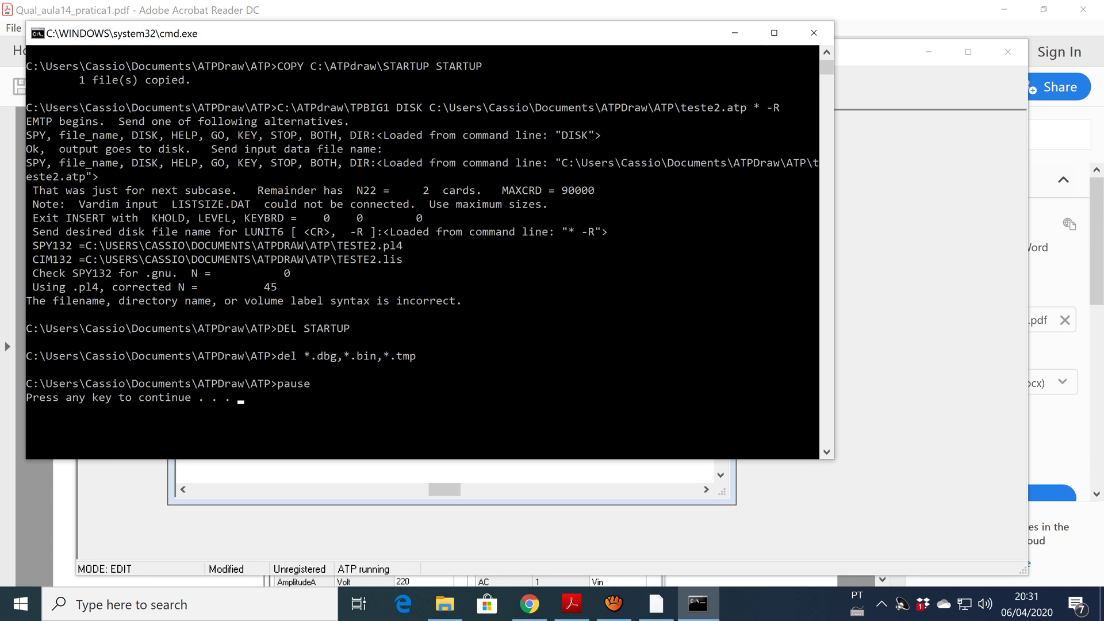
key("Return")
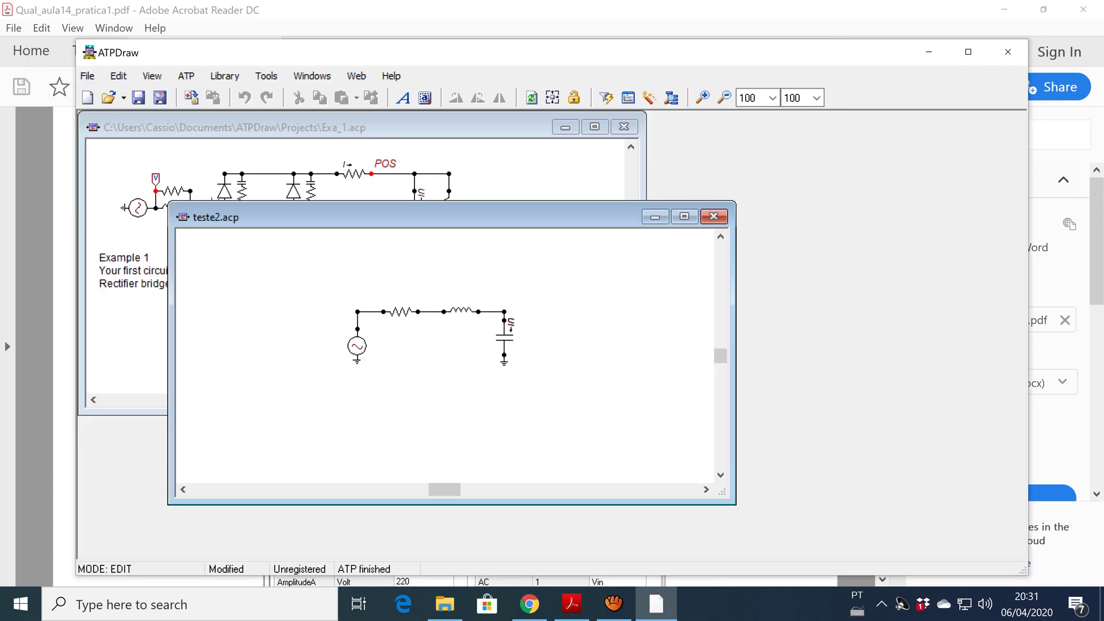
Step: Open the simulation results in PlotXY and plot the capacitor's voltage
left_click(196, 75)
key("Down")
key("Down")
key("Down")
key("Return")
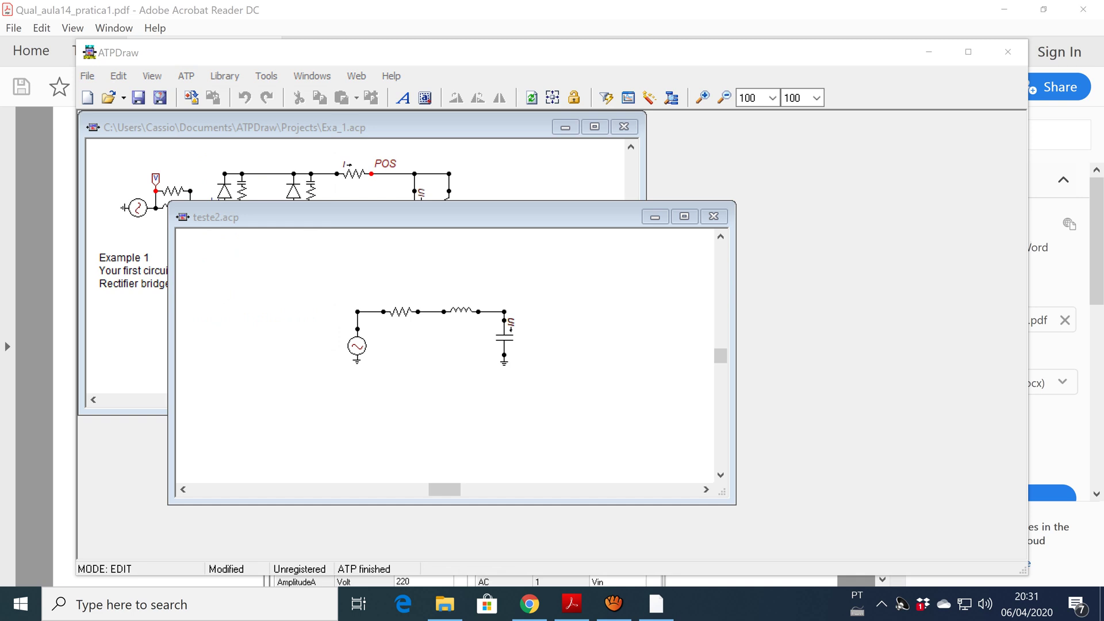
key("Return")
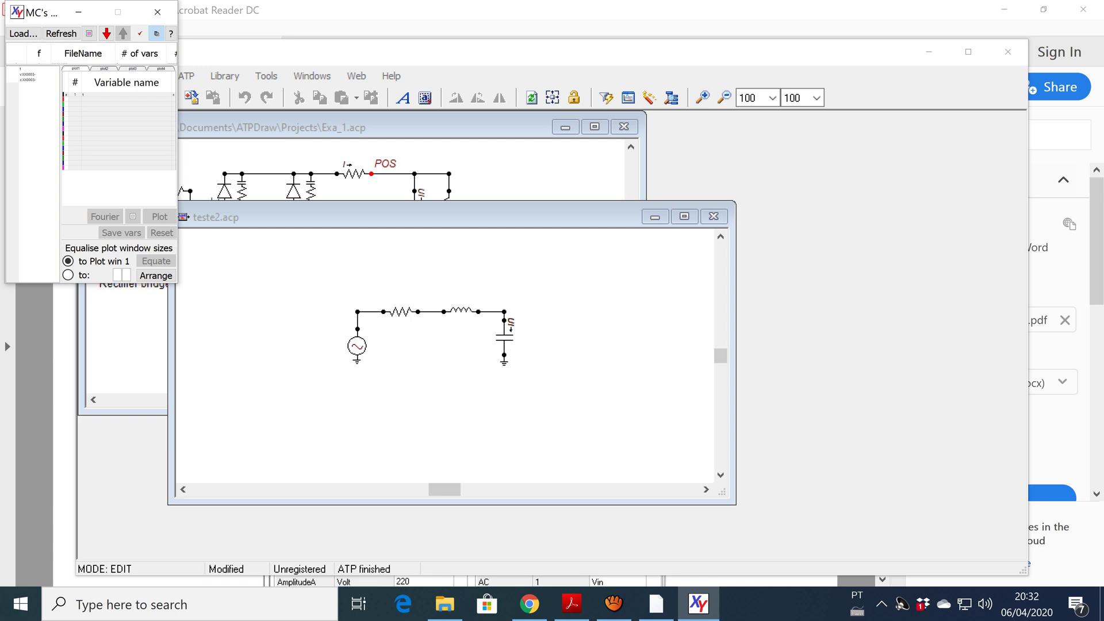
left_click(27, 74)
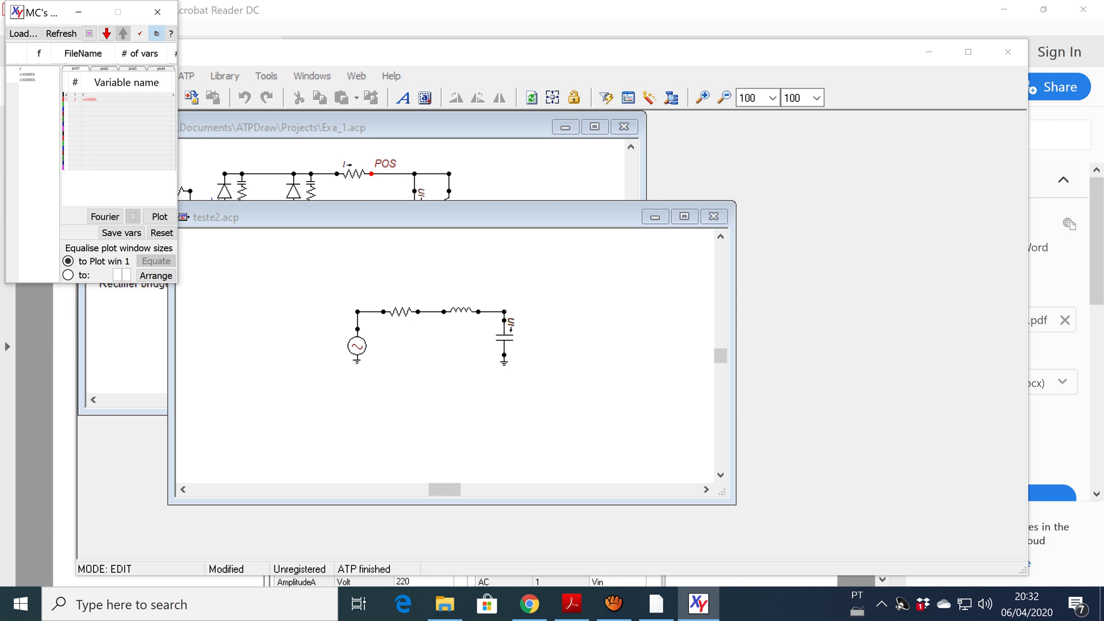
left_click(159, 216)
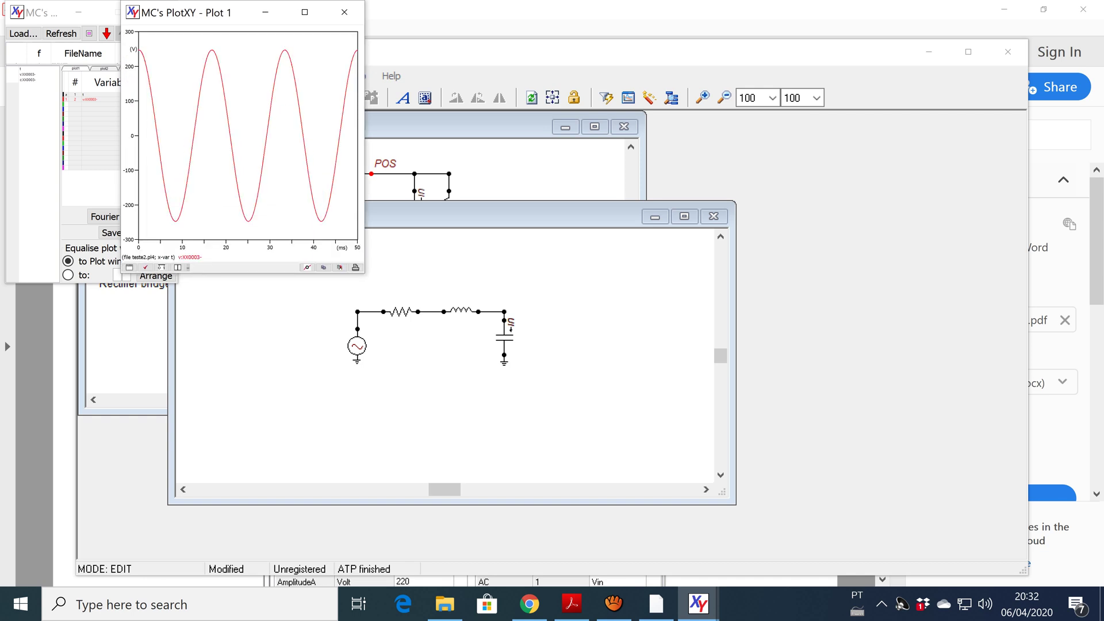
Step: Enlarge the voltage plot and read the curve with the data cursor at a positive and a negative peak, closing the plot when done
left_click_drag(506, 315, 533, 289)
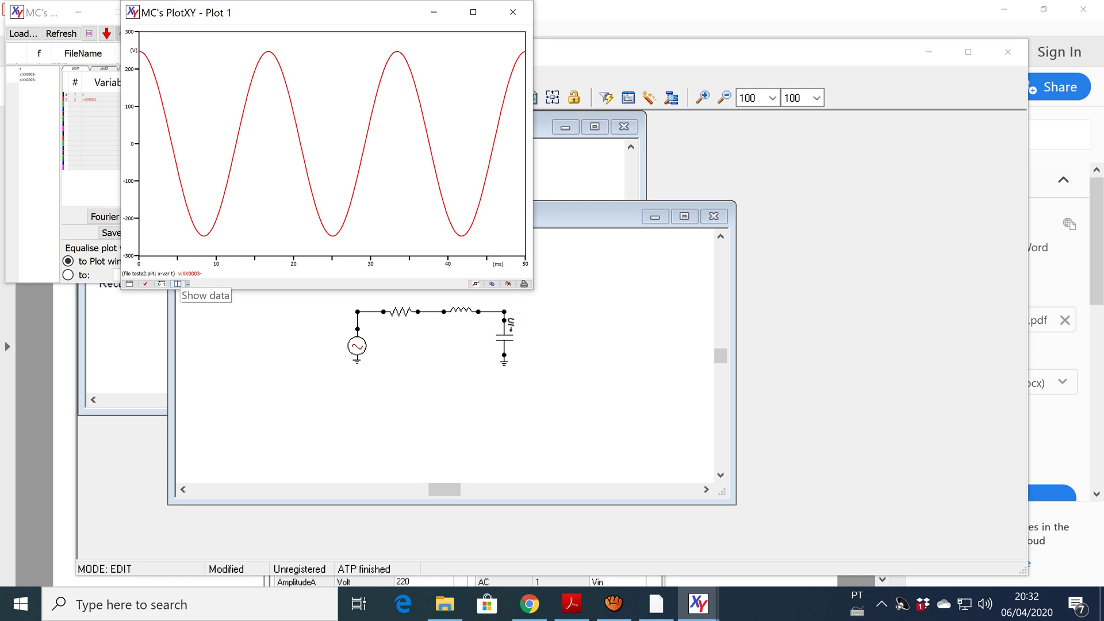
left_click(177, 283)
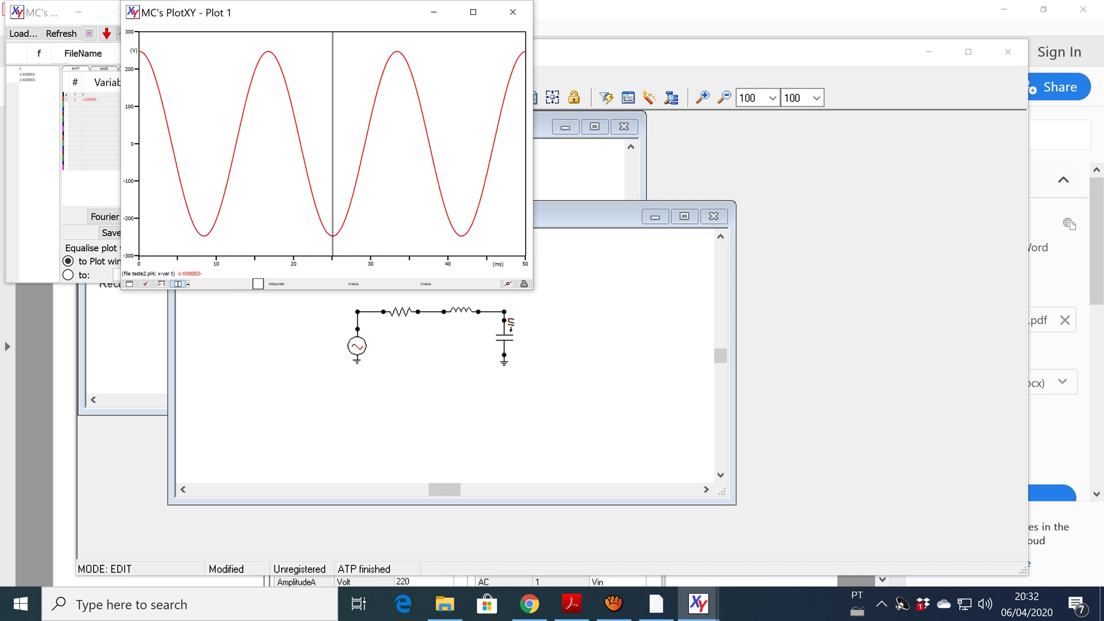
left_click_drag(333, 143, 313, 144)
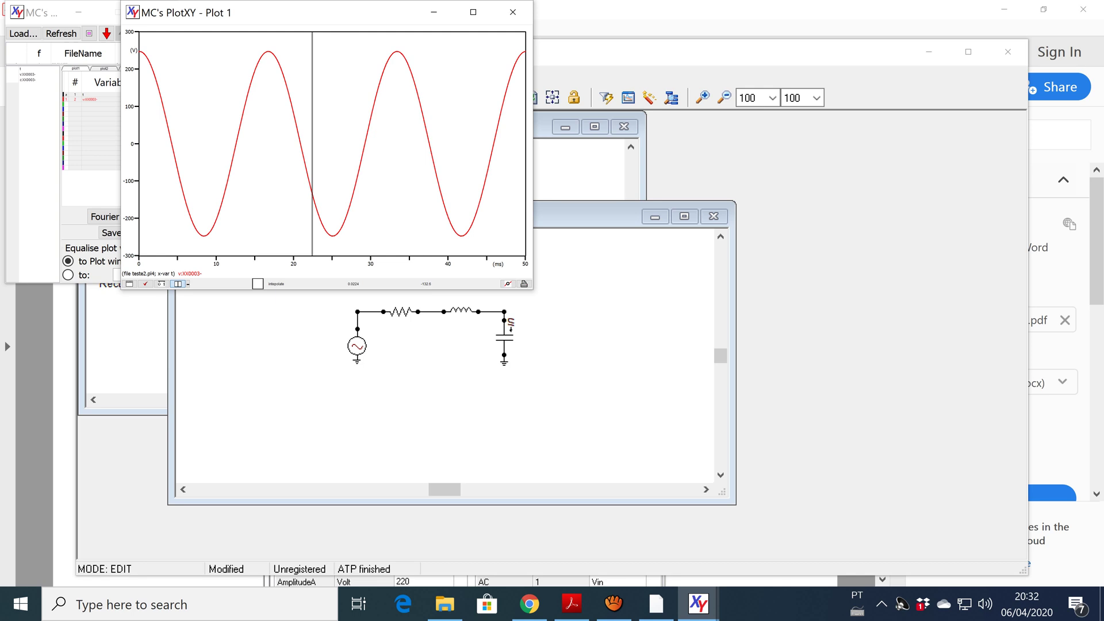
left_click_drag(312, 144, 268, 144)
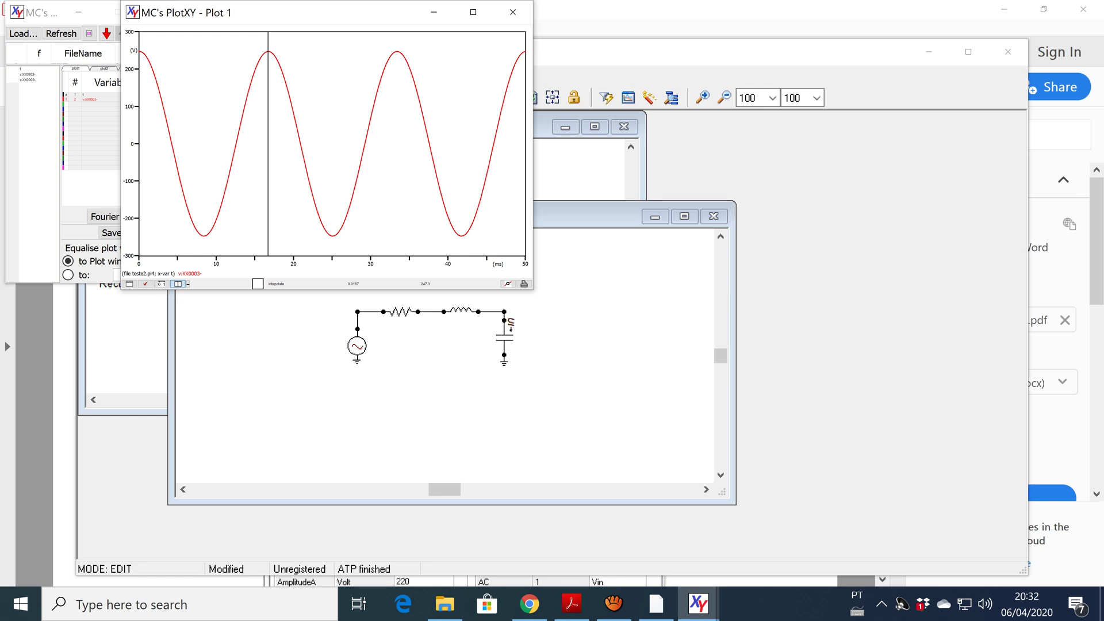
left_click_drag(268, 144, 332, 144)
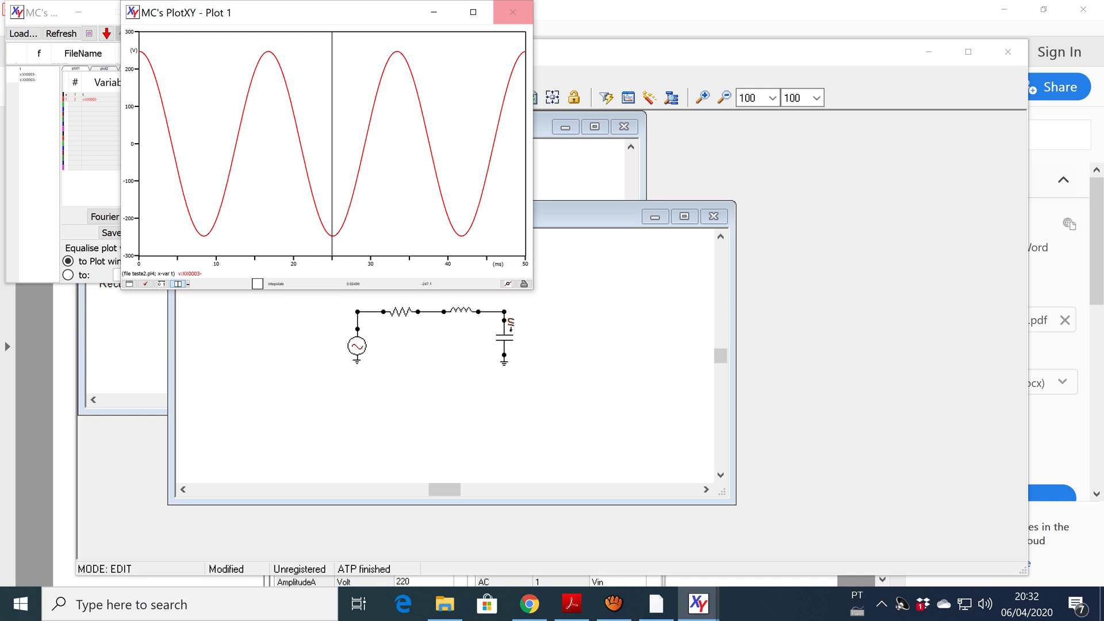
left_click(512, 12)
Step: Plot the capacitor's current together with its voltage, and close the plot and PlotXY after viewing the curves
left_click(27, 80)
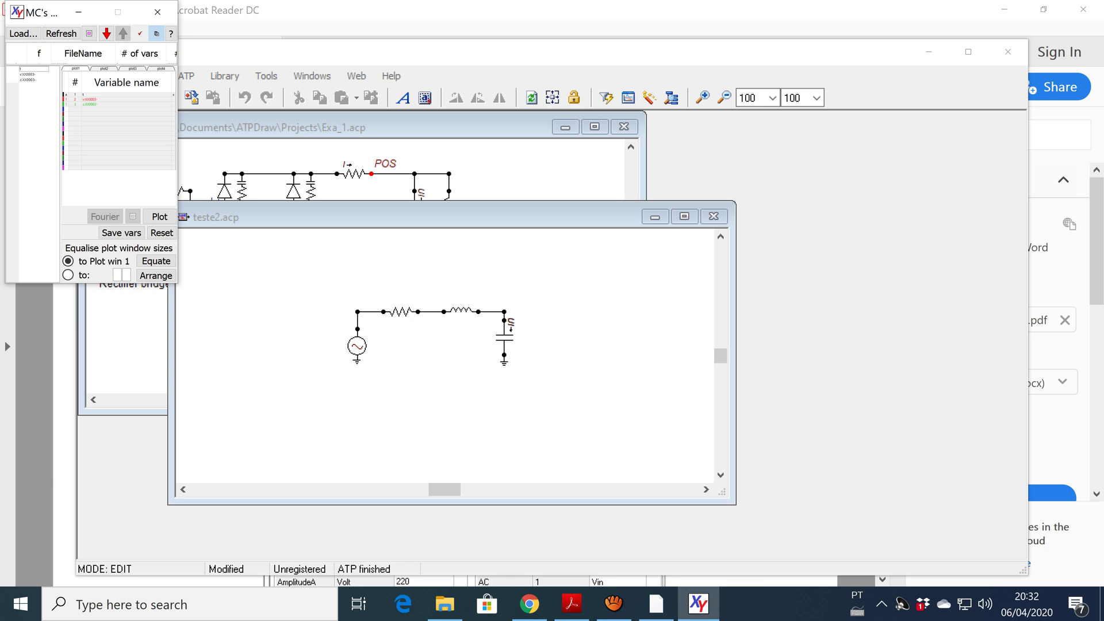
left_click(159, 216)
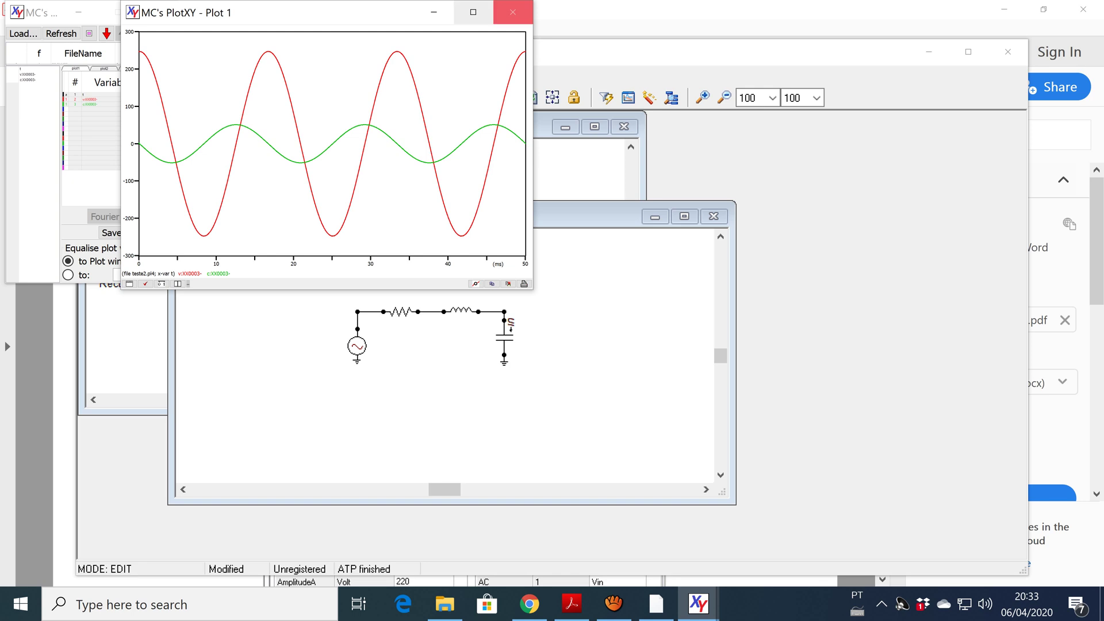
left_click(512, 12)
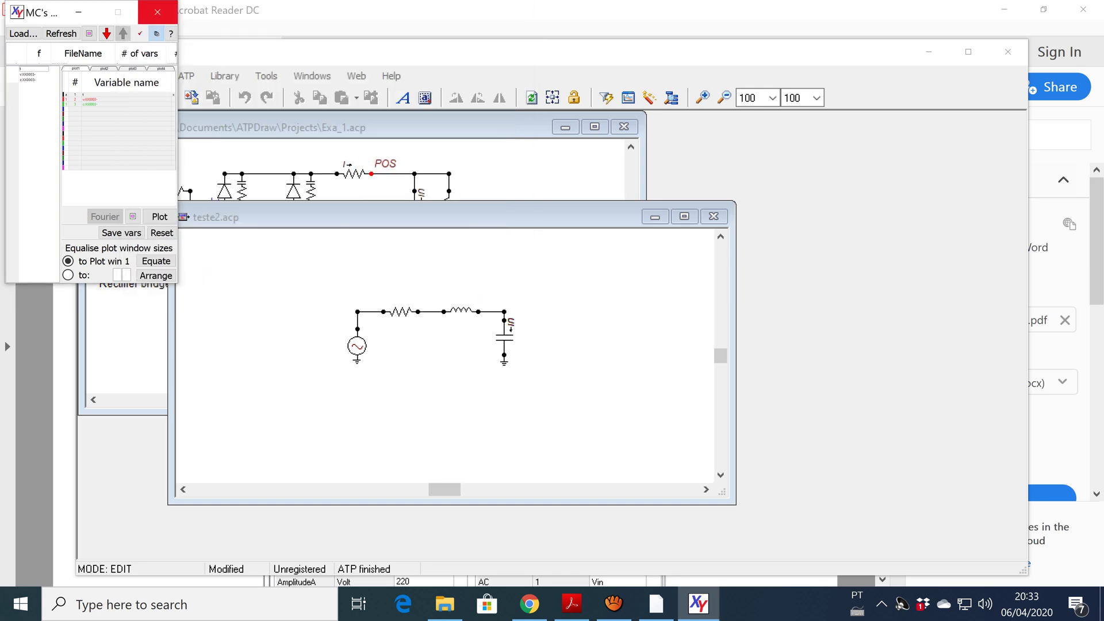
left_click(157, 11)
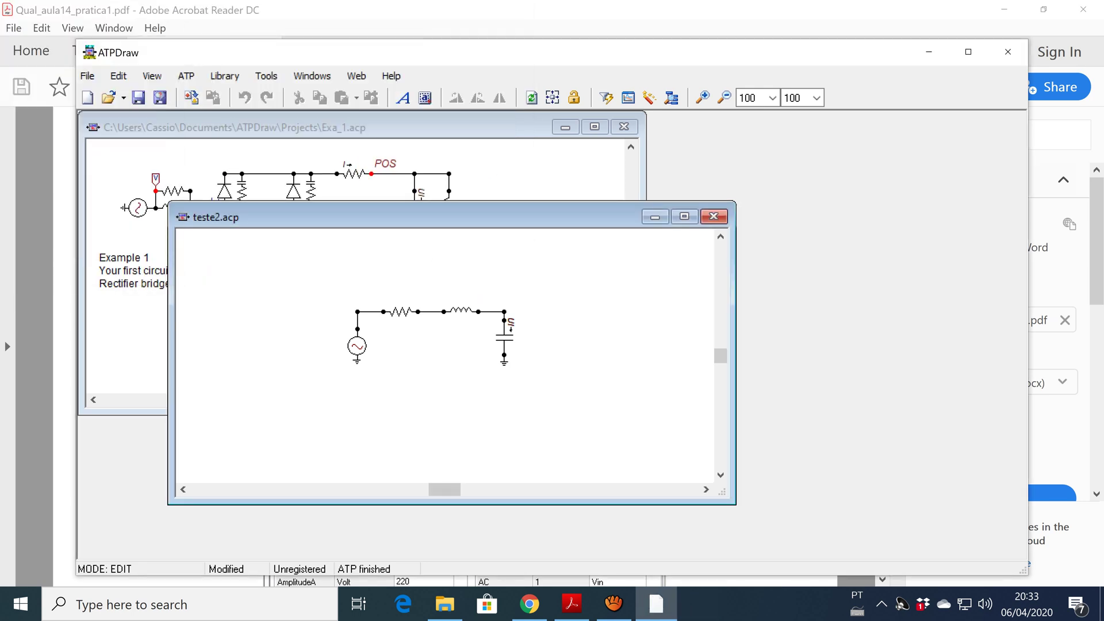
Step: Set the AC source's amplitude to 10 V and its frequency to 180 Hz
double_click(357, 346)
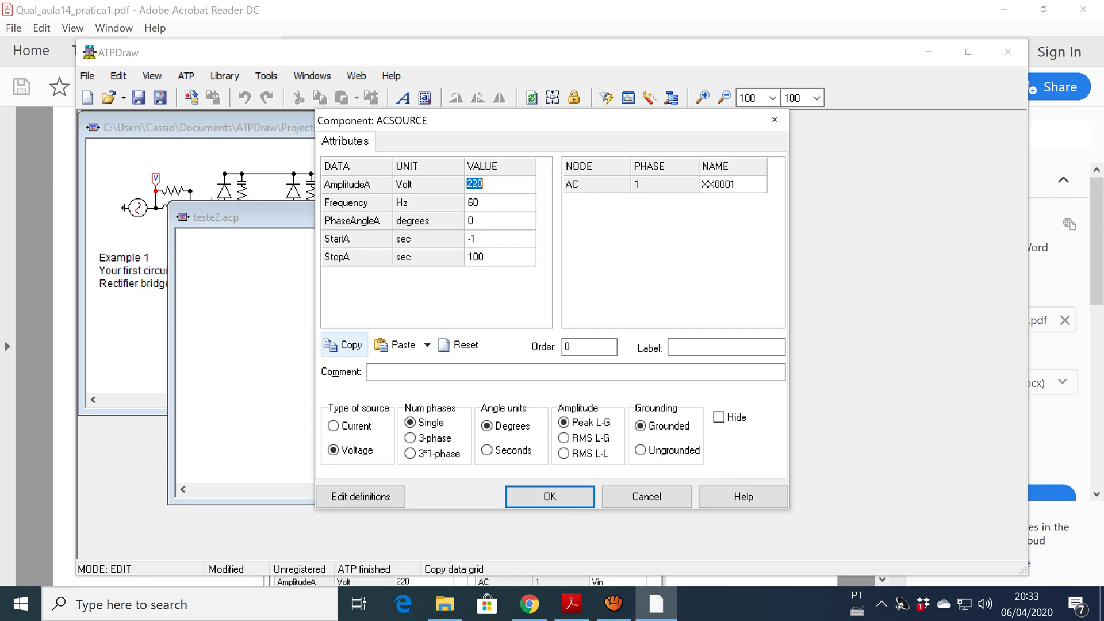
type("10")
key("Tab")
type("180")
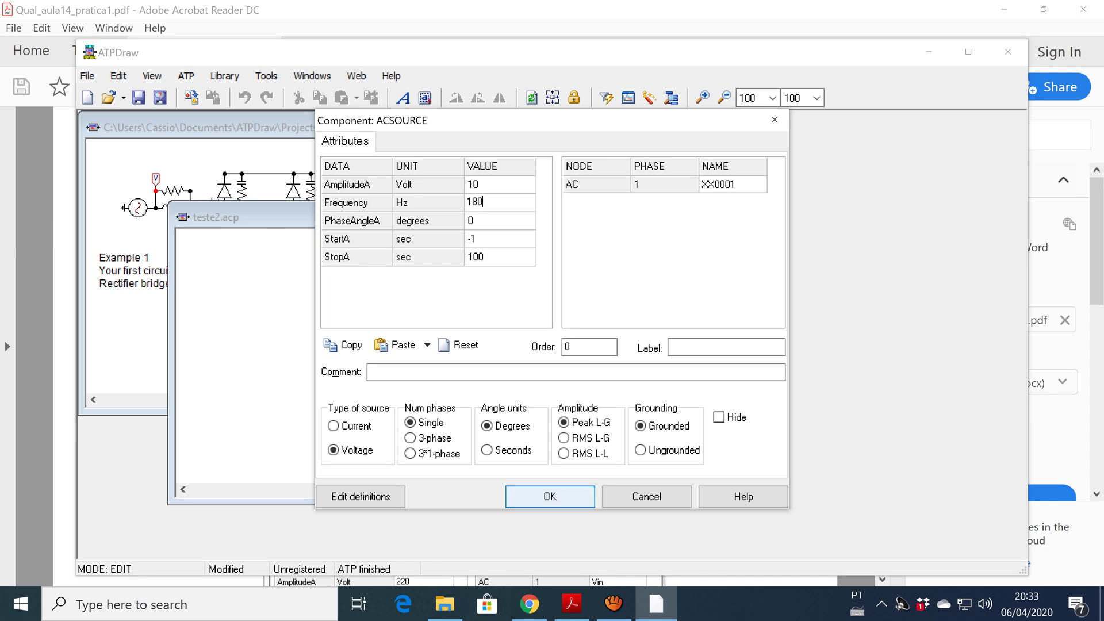
left_click(549, 496)
Step: Save the modified circuit and rerun the ATP simulation
left_click(138, 97)
left_click(186, 75)
left_click(217, 111)
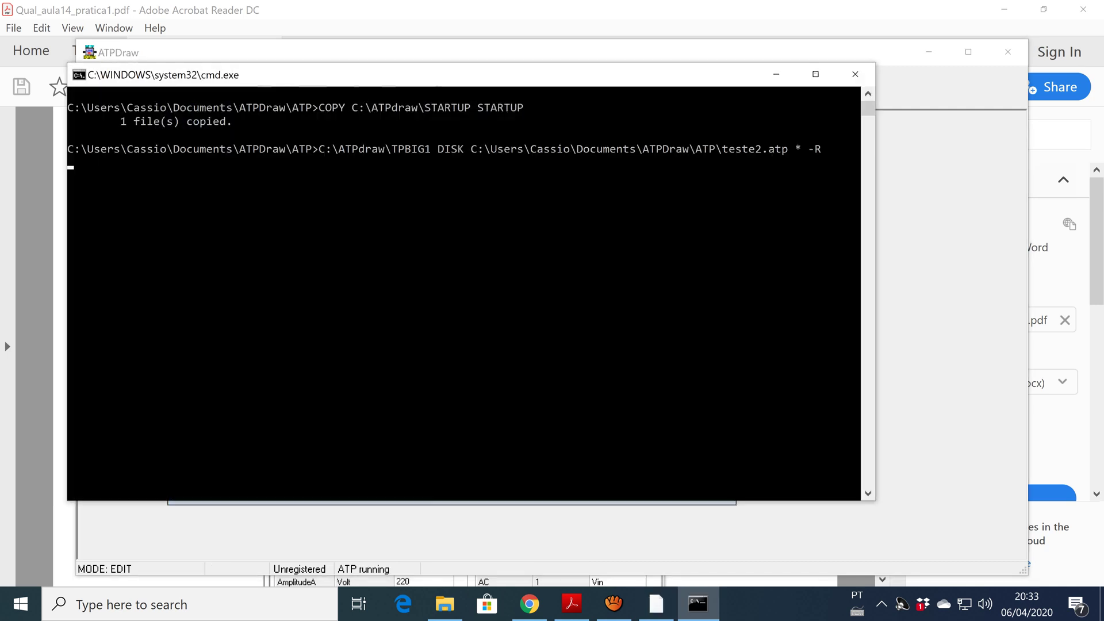
key("Return")
Step: Open the new simulation results in PlotXY and plot the capacitor's voltage, v:XX0003, over time
left_click(198, 77)
key("Down")
key("Down")
key("Return")
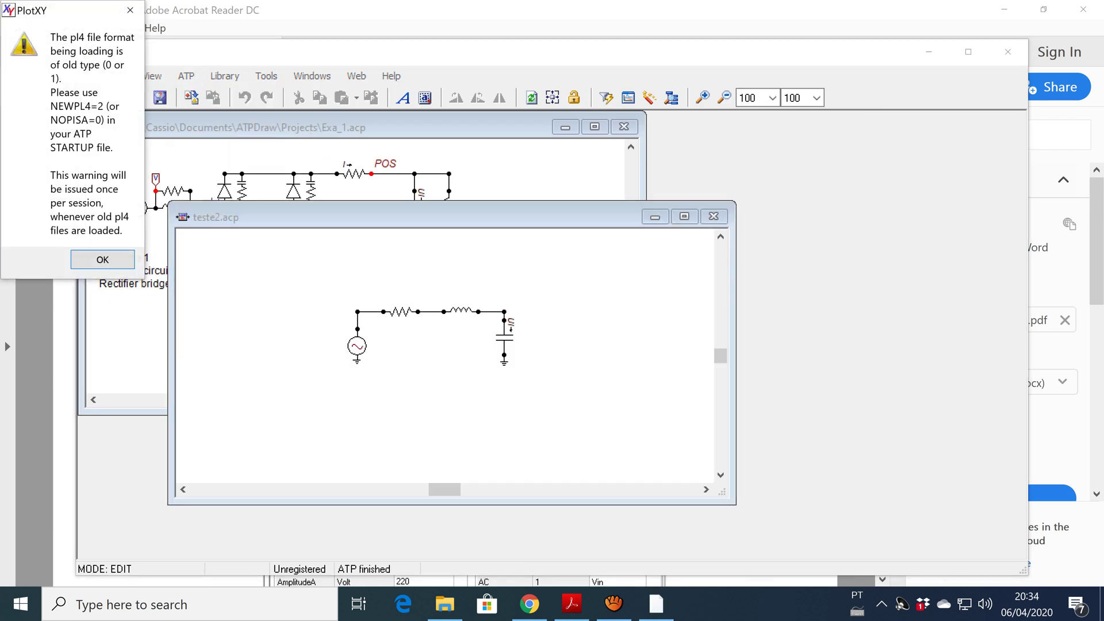
key("Return")
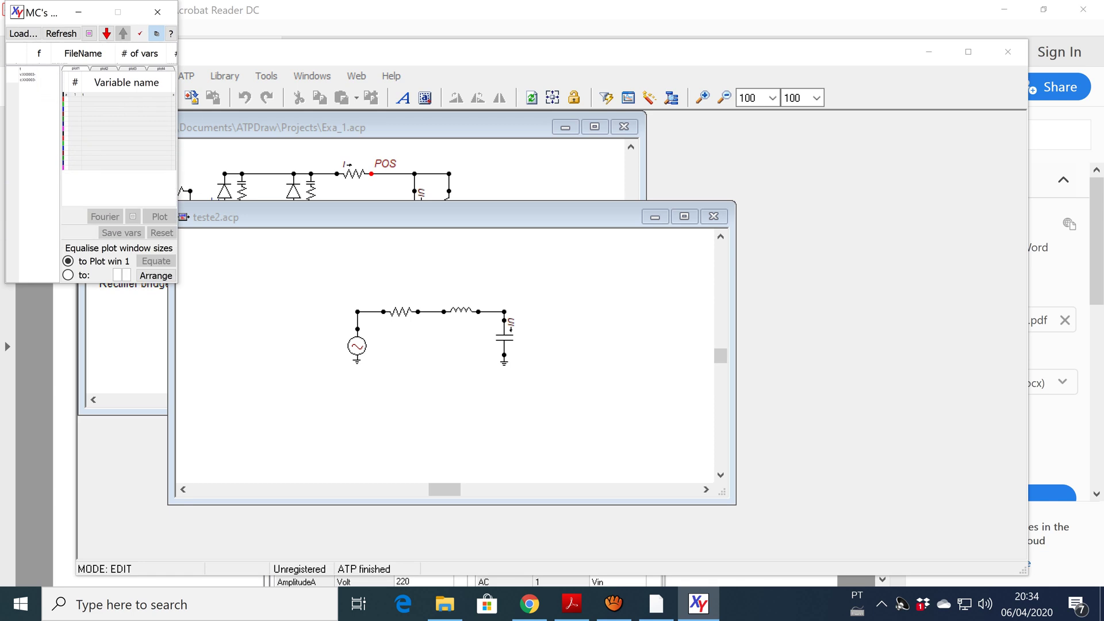
left_click(27, 74)
left_click(159, 217)
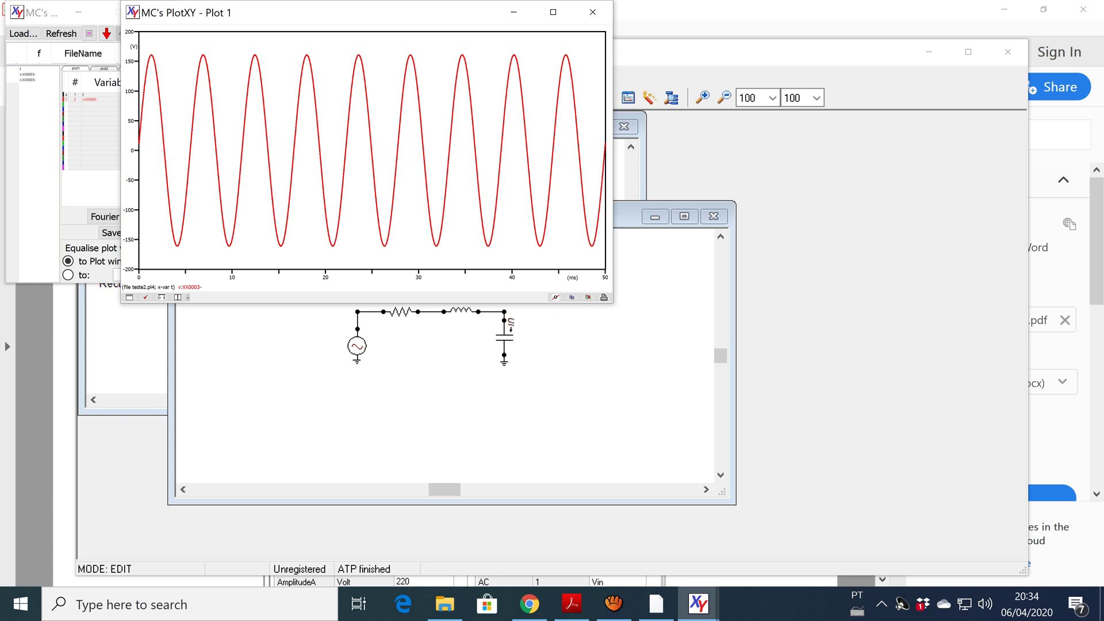
Step: Read the 180 Hz voltage curve at a positive peak with the data cursor, view it full screen, and close the plot and PlotXY
left_click(178, 297)
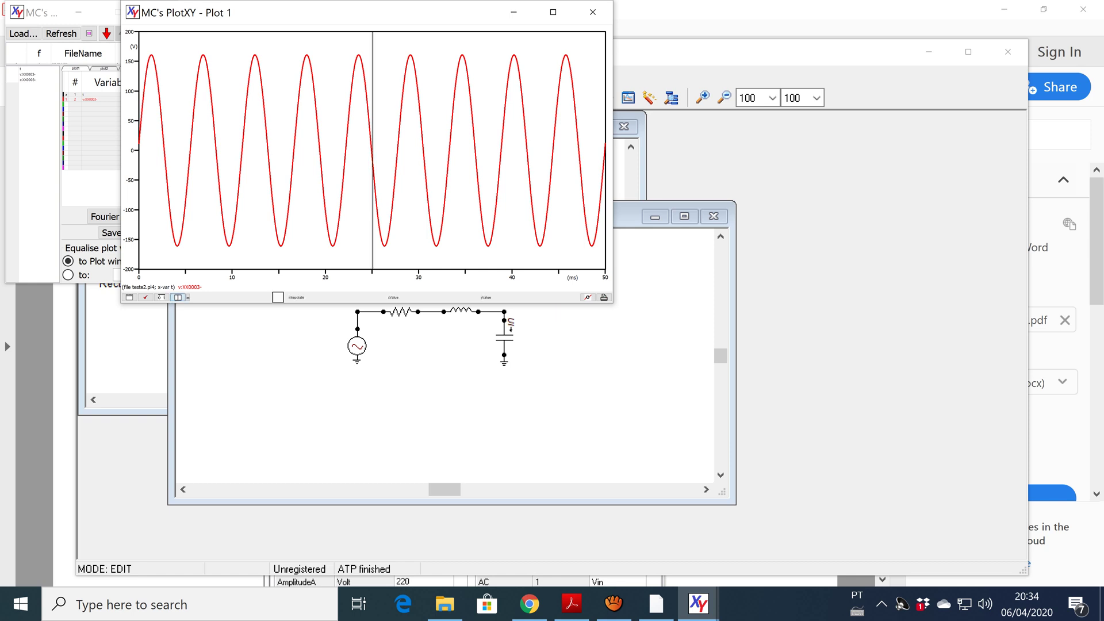
left_click_drag(372, 150, 255, 149)
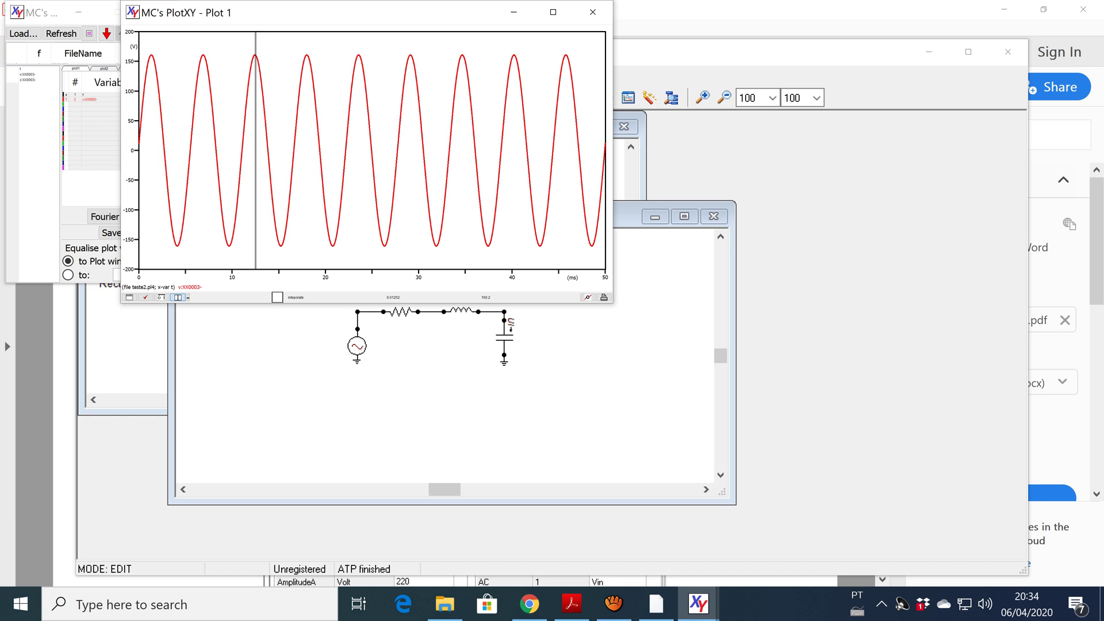
left_click_drag(448, 12, 998, 1)
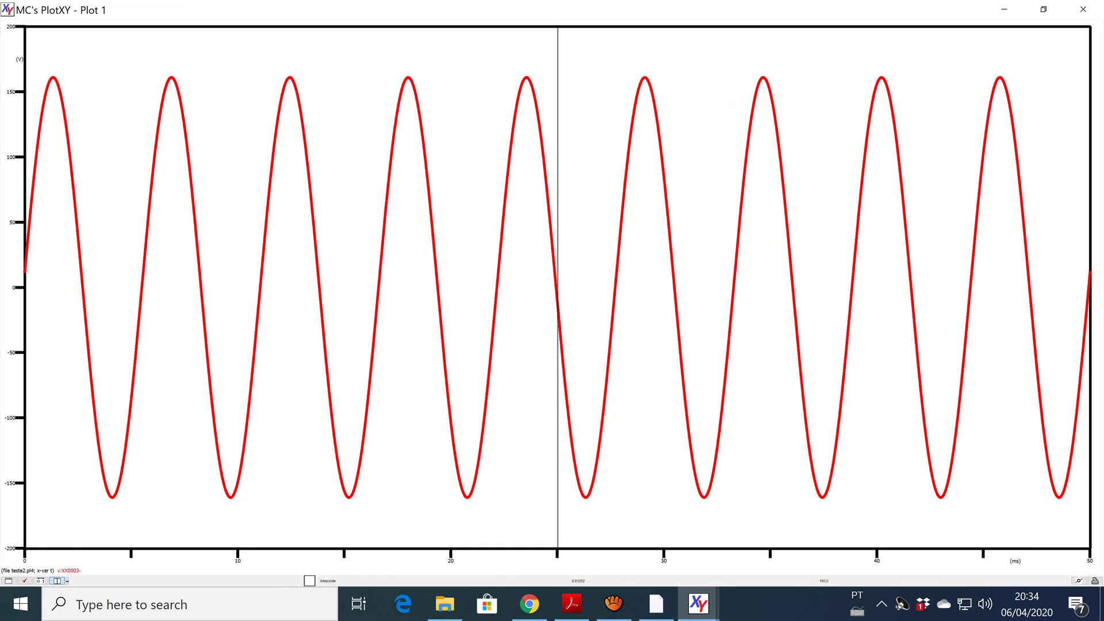
left_click(1043, 9)
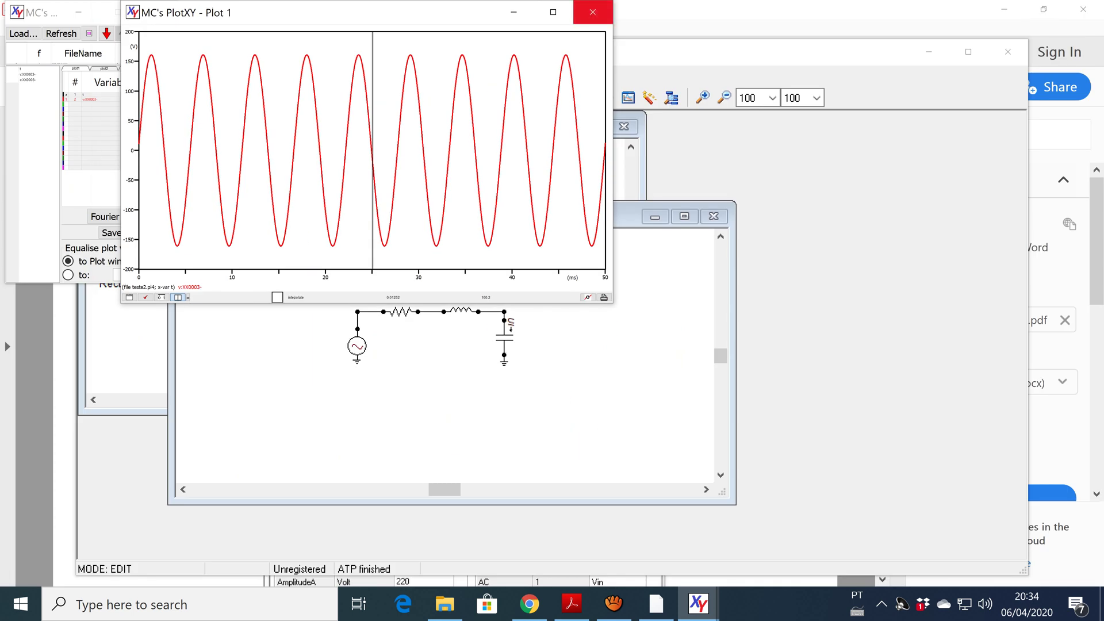
left_click(592, 12)
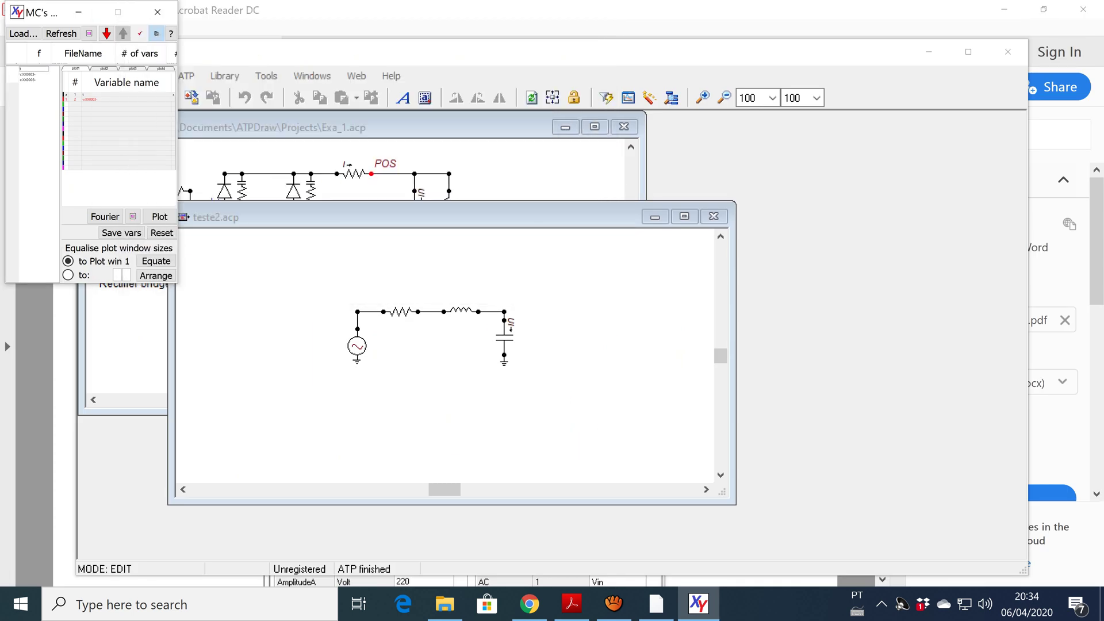
left_click(156, 12)
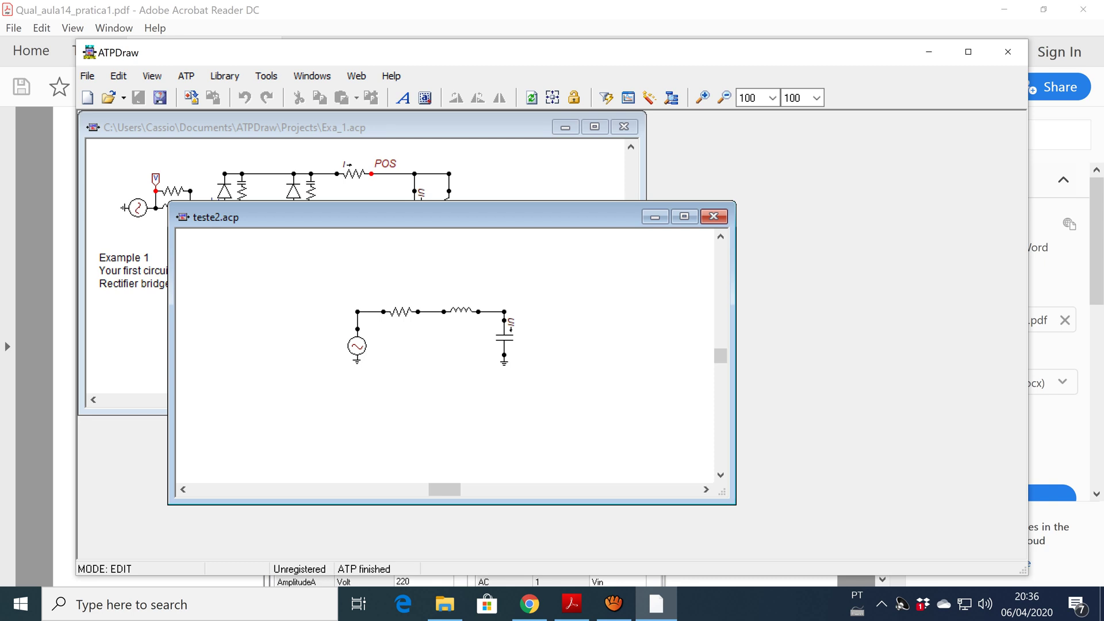
Step: Set the inductor's output to Current&Voltage and name its From node ind
double_click(461, 311)
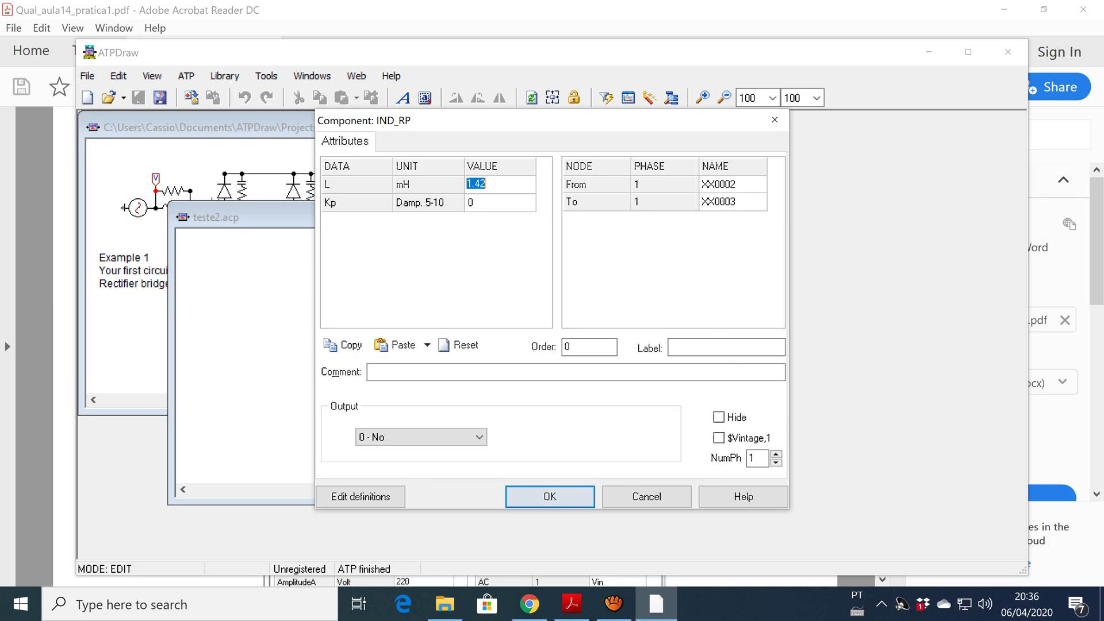
left_click(457, 437)
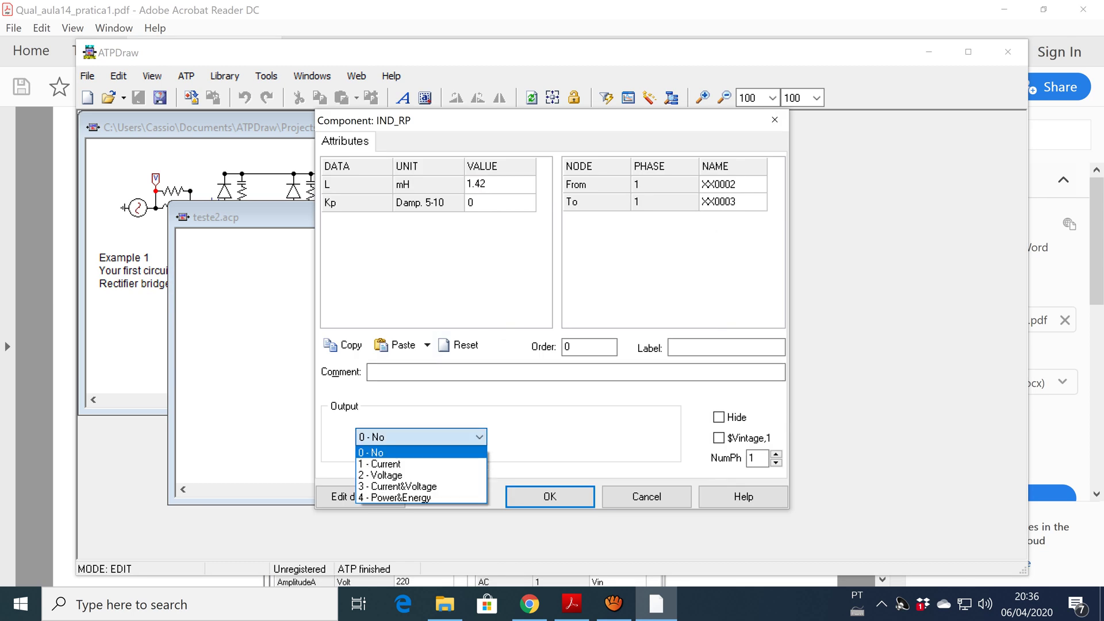
left_click(402, 488)
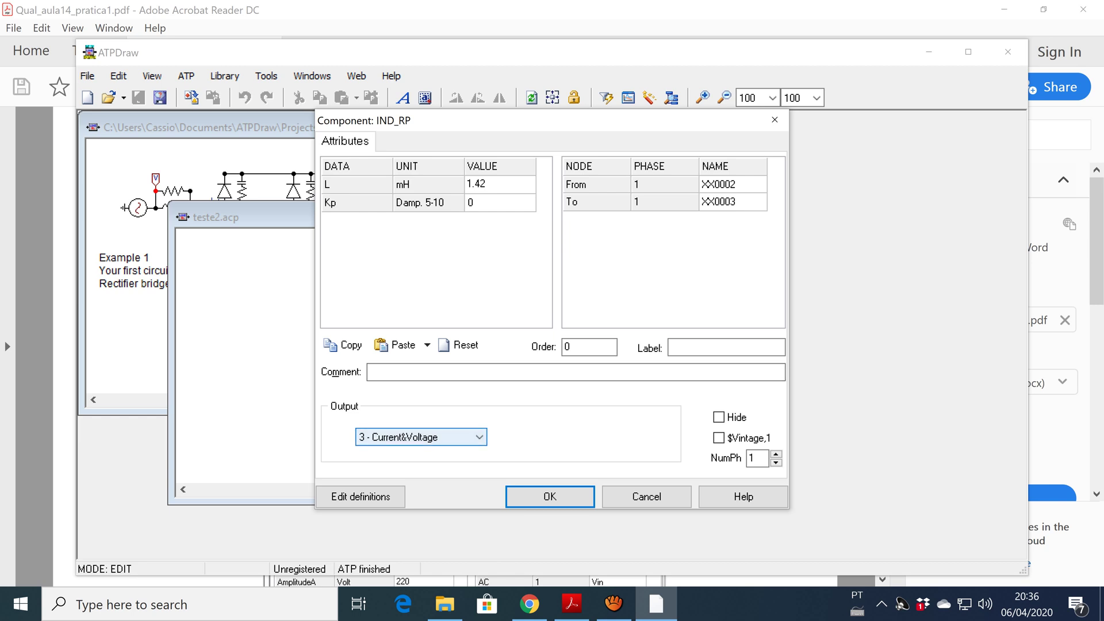
left_click(719, 184)
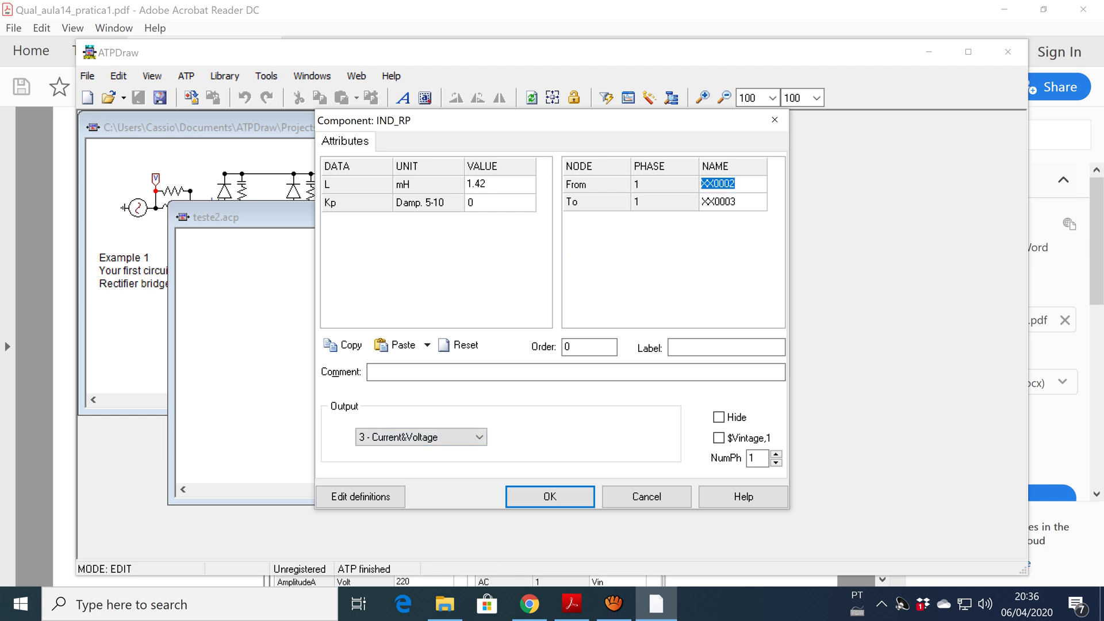
type("ind")
key("Return")
Step: Name the capacitor's From node cap
double_click(504, 338)
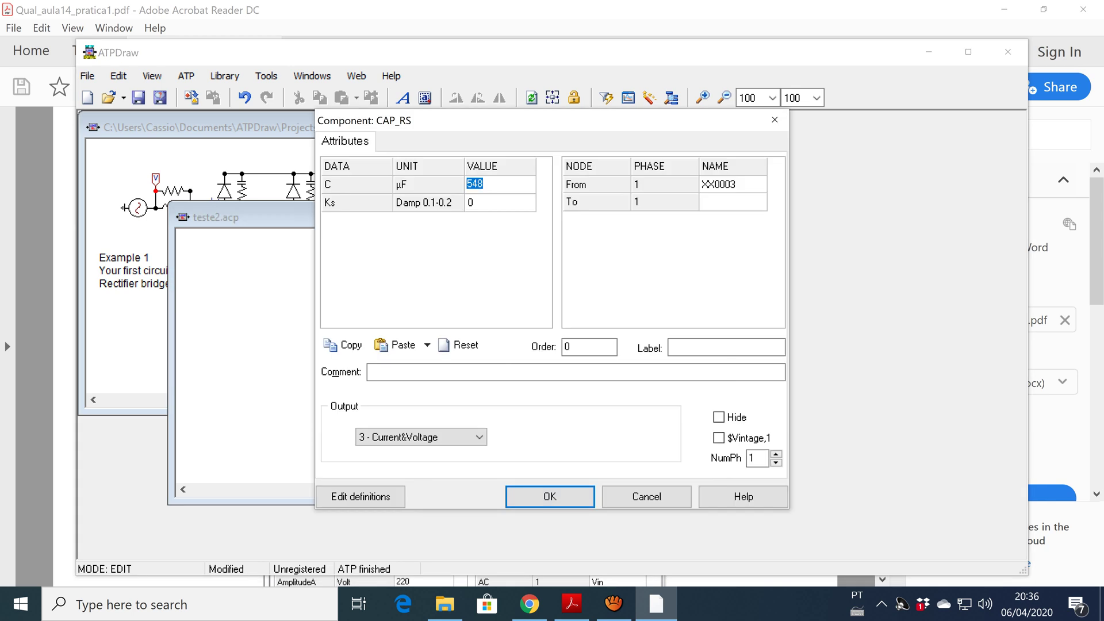
left_click(719, 184)
type("cap")
key("Return")
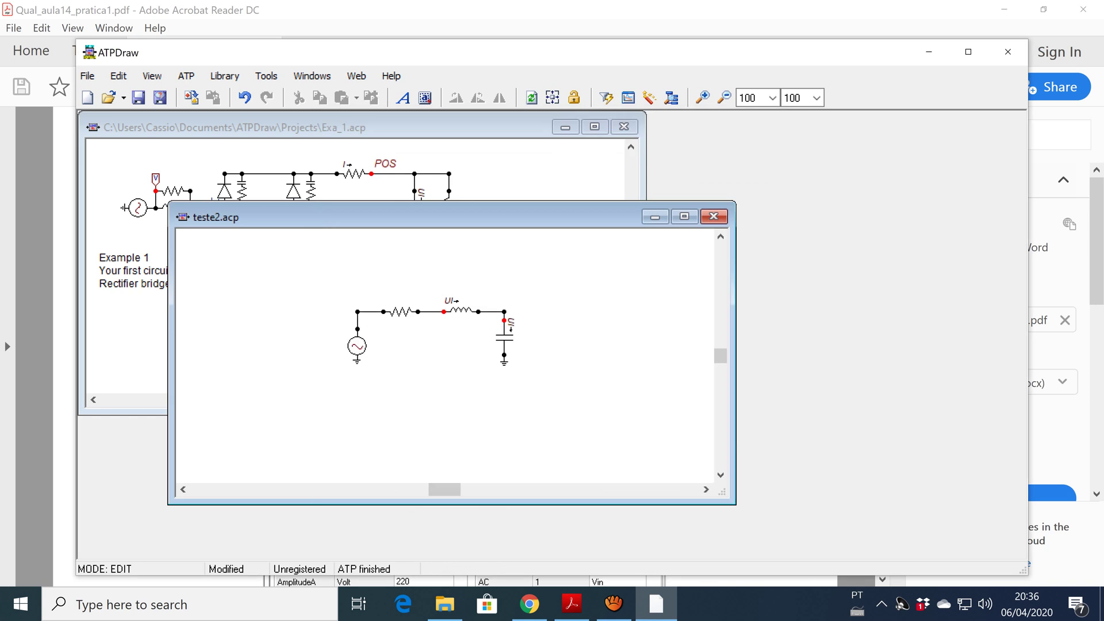
Step: Run the ATP simulation with the named inductor and capacitor nodes
left_click(185, 75)
left_click(218, 115)
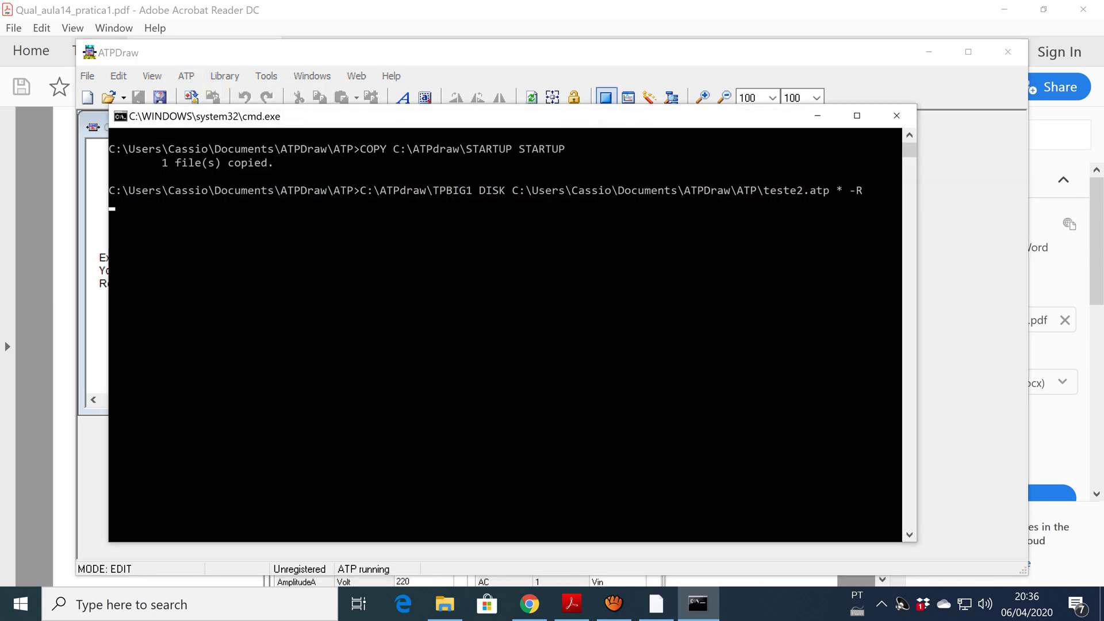
key("Return")
Step: Load the results in PlotXY and plot the inductor's voltage together with the capacitor's voltage
left_click(196, 75)
left_click(219, 134)
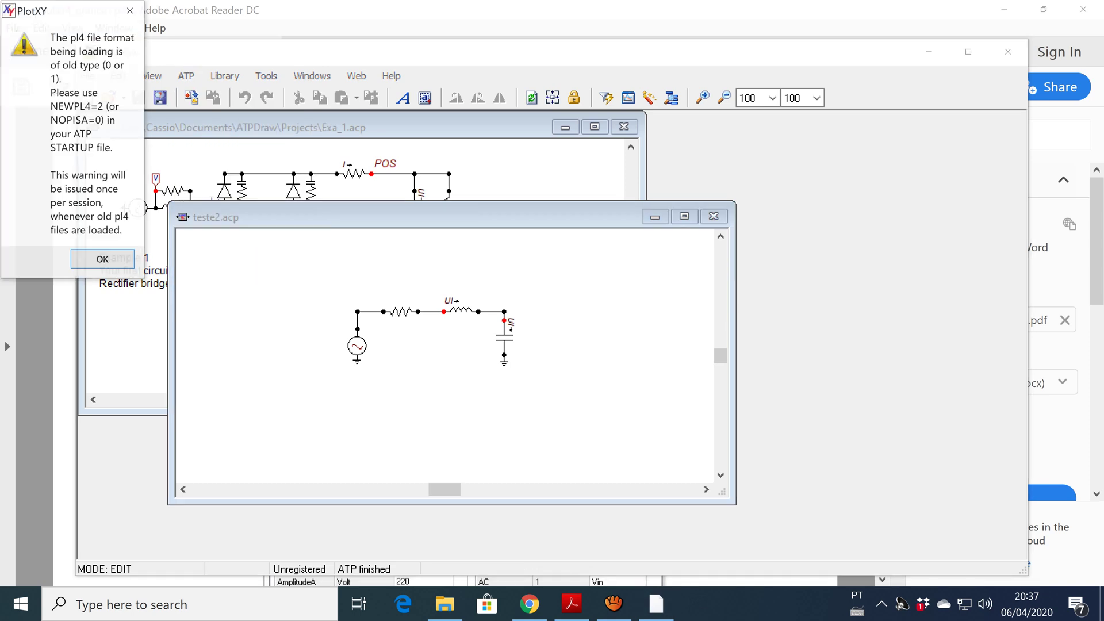
key("Return")
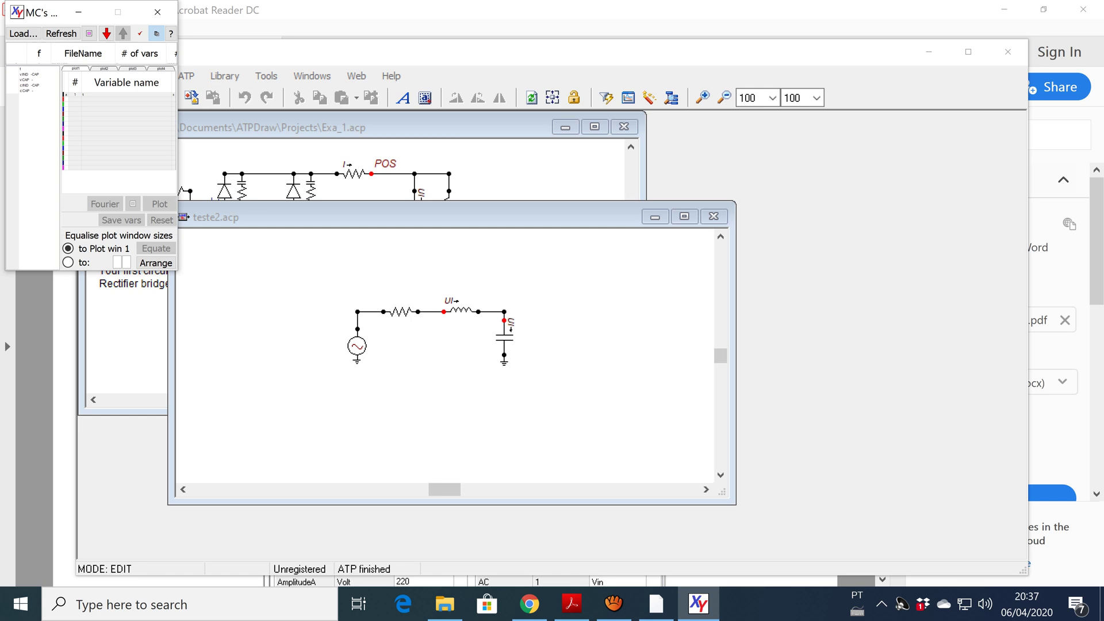
left_click(30, 74)
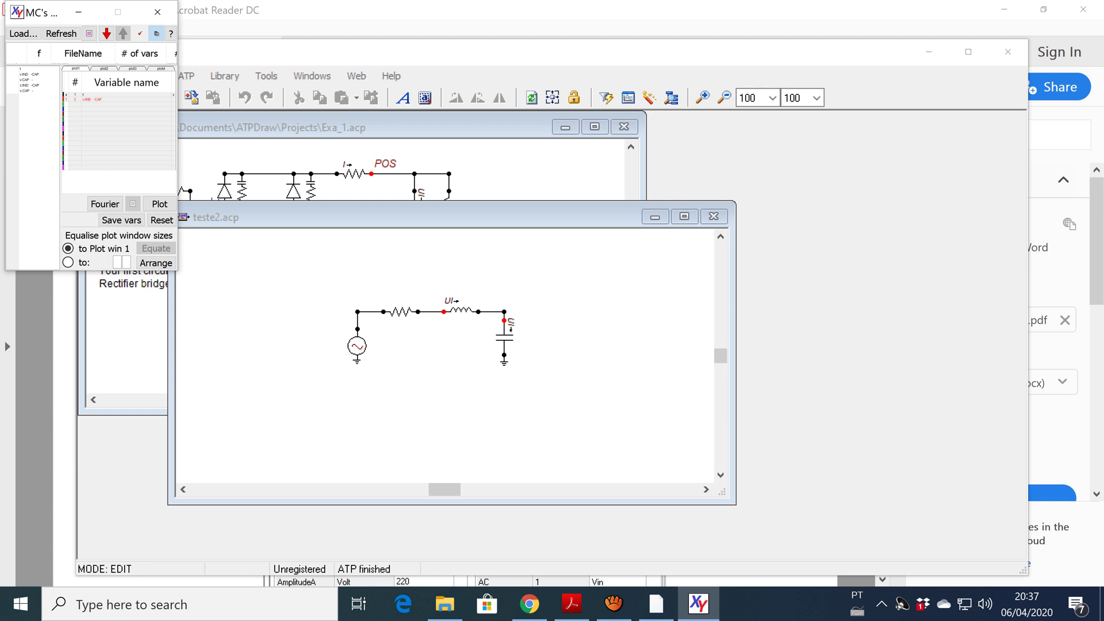
left_click(27, 80)
left_click(159, 204)
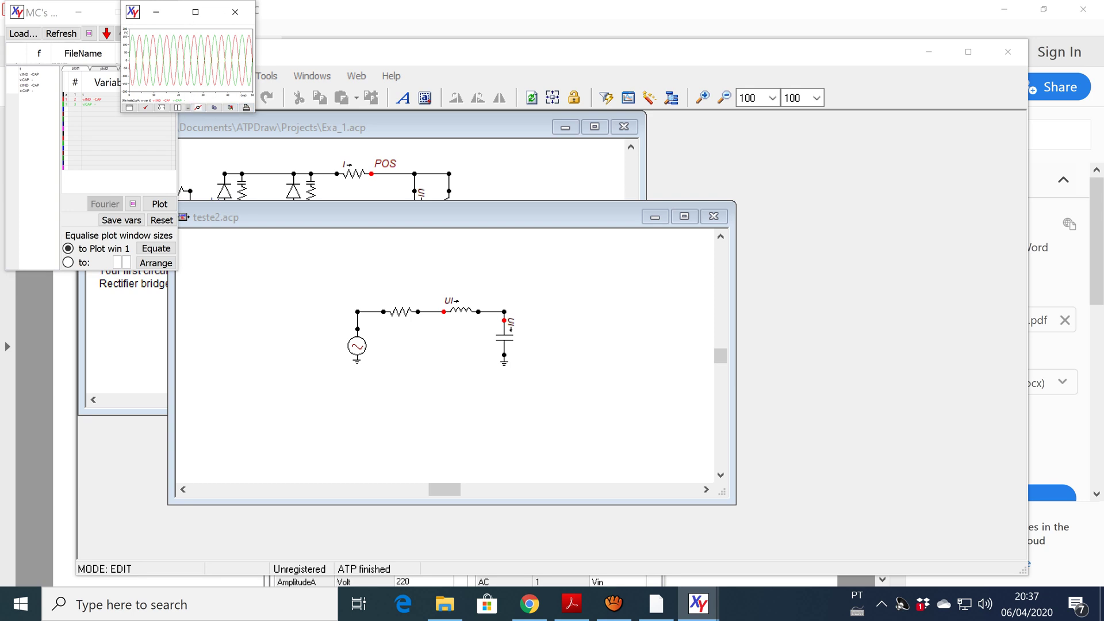
Step: Enlarge the plot to compare the inductor and capacitor voltage curves, and close it after viewing
left_click_drag(255, 72, 743, 72)
left_click_drag(649, 112, 650, 402)
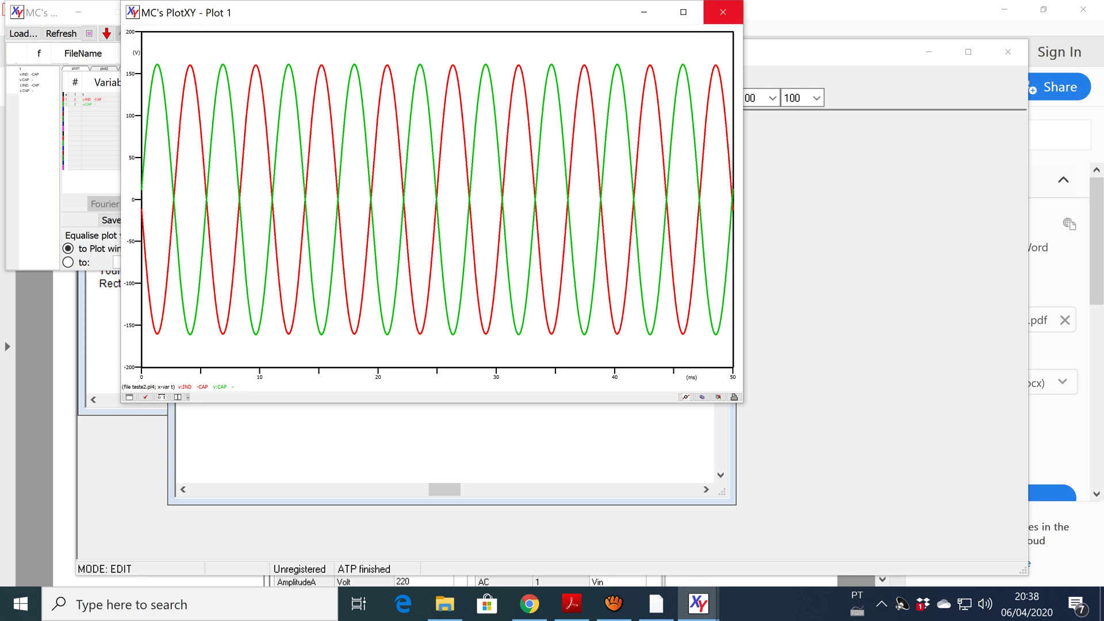
left_click(723, 12)
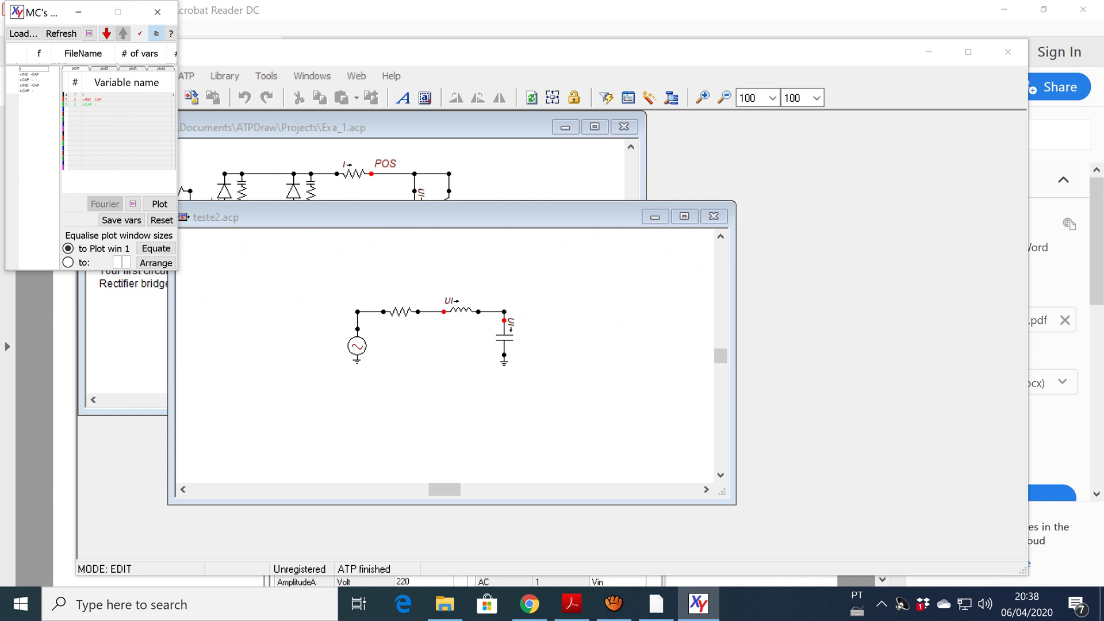
Step: Set the resistor's output to Voltage and name its From node res
double_click(401, 311)
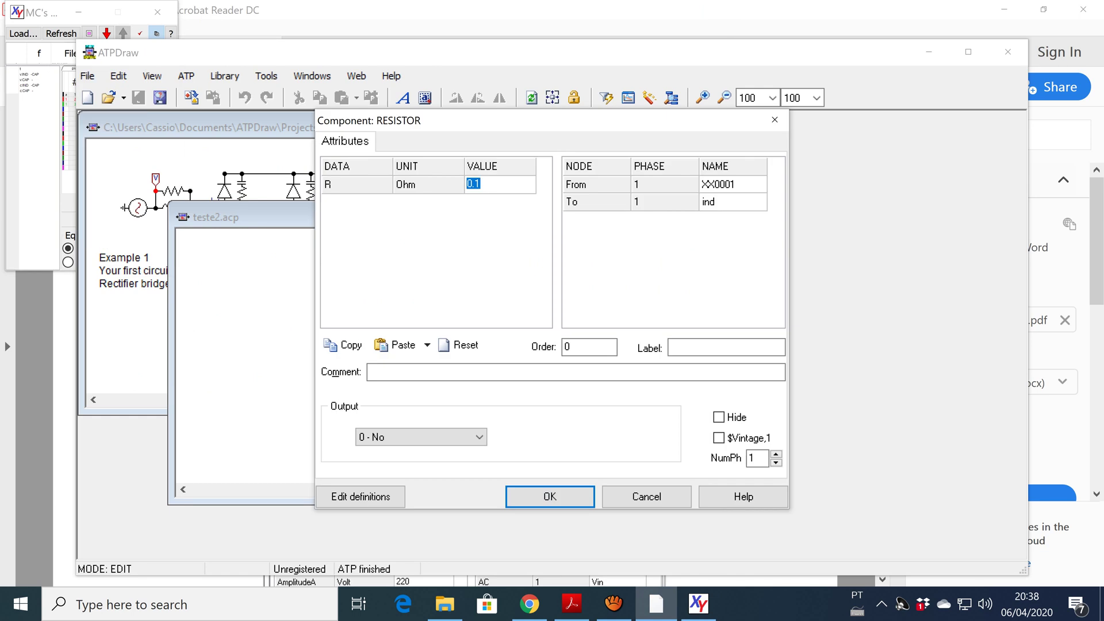
left_click(421, 437)
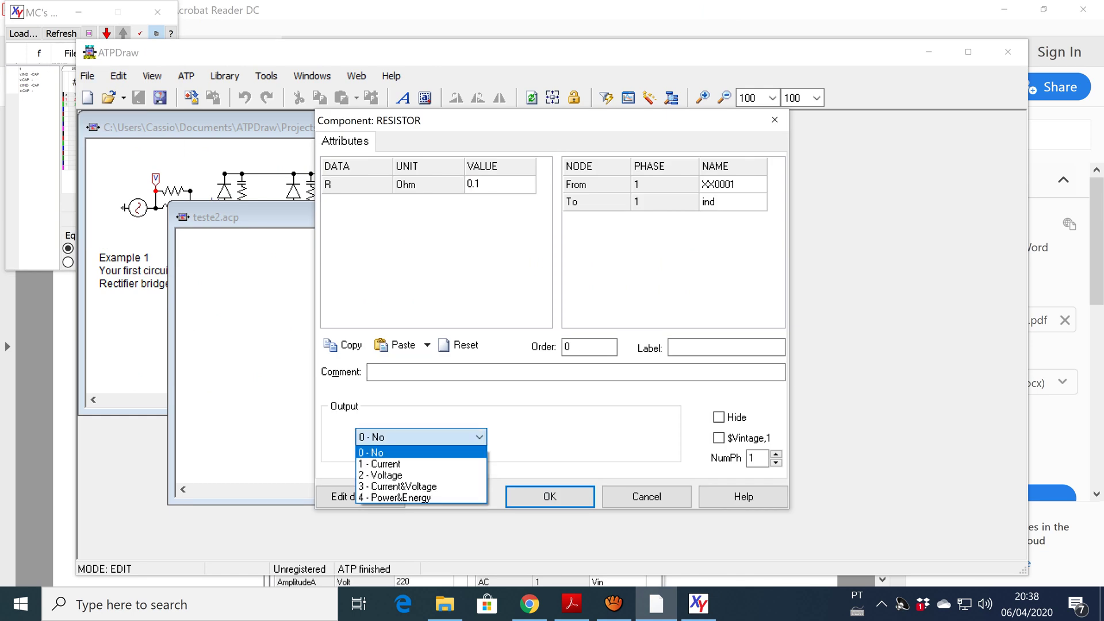
left_click(394, 475)
left_click(726, 184)
type("res")
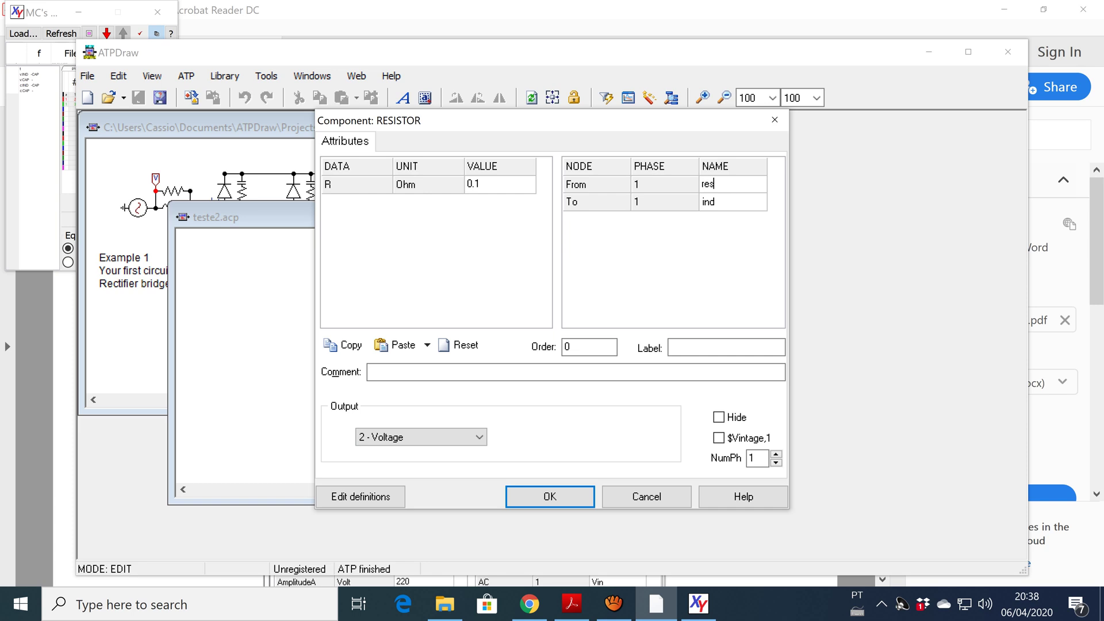
key("Return")
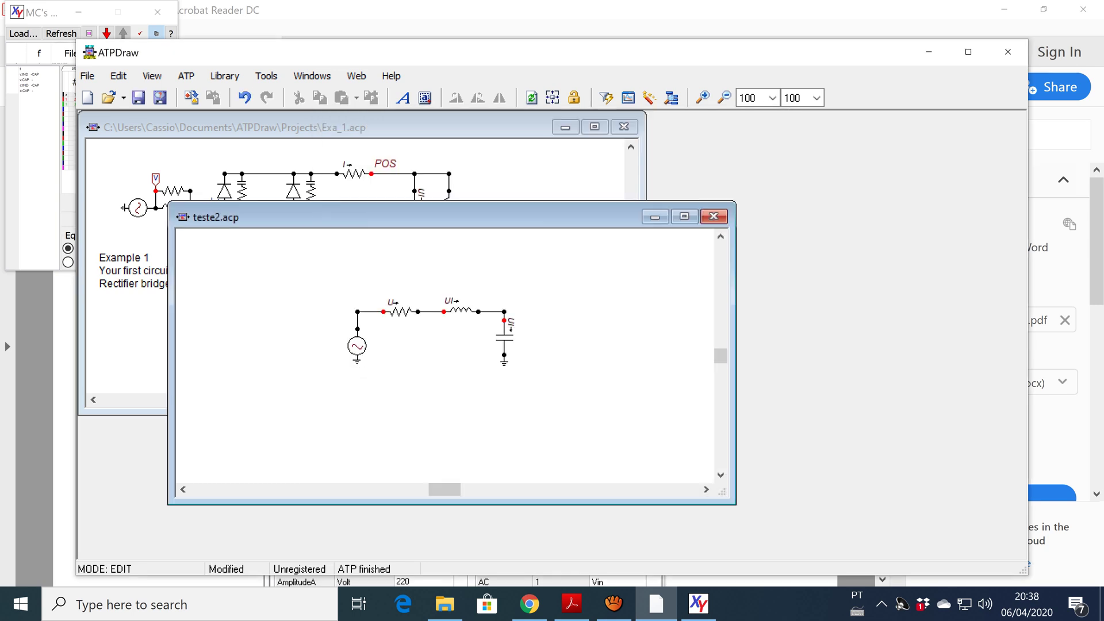
Step: Save the circuit with the resistor's voltage output and rerun the ATP simulation
left_click(138, 97)
left_click(186, 75)
key("Down")
key("Return")
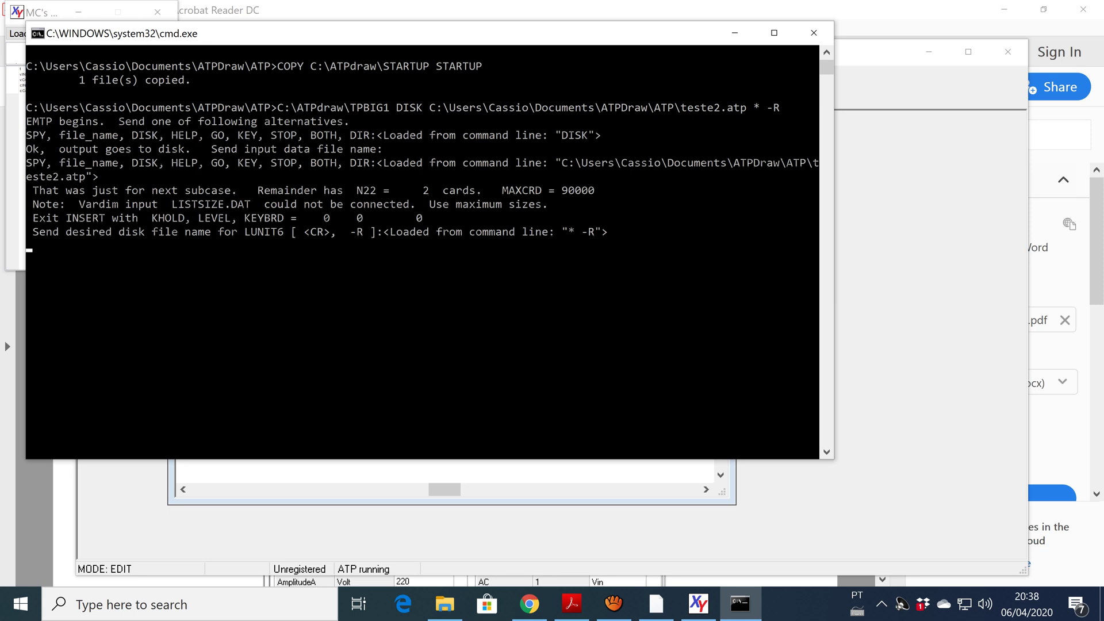
key("Return")
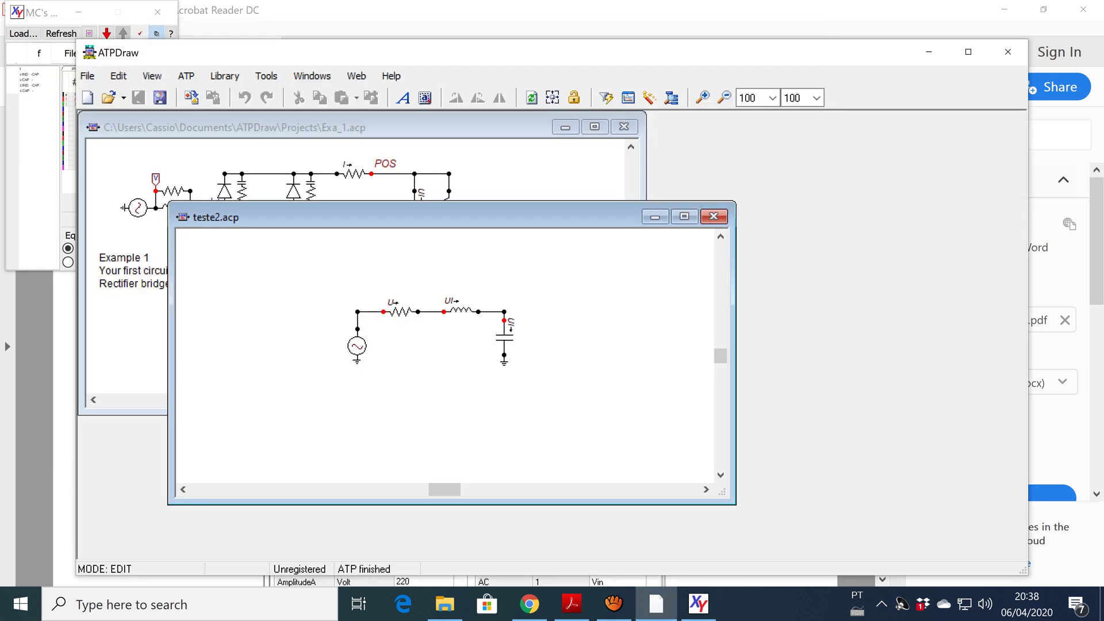
Step: Load the updated results in PlotXY and plot the resistor's voltage between nodes RES and IND
left_click(186, 75)
left_click(216, 133)
key("Return")
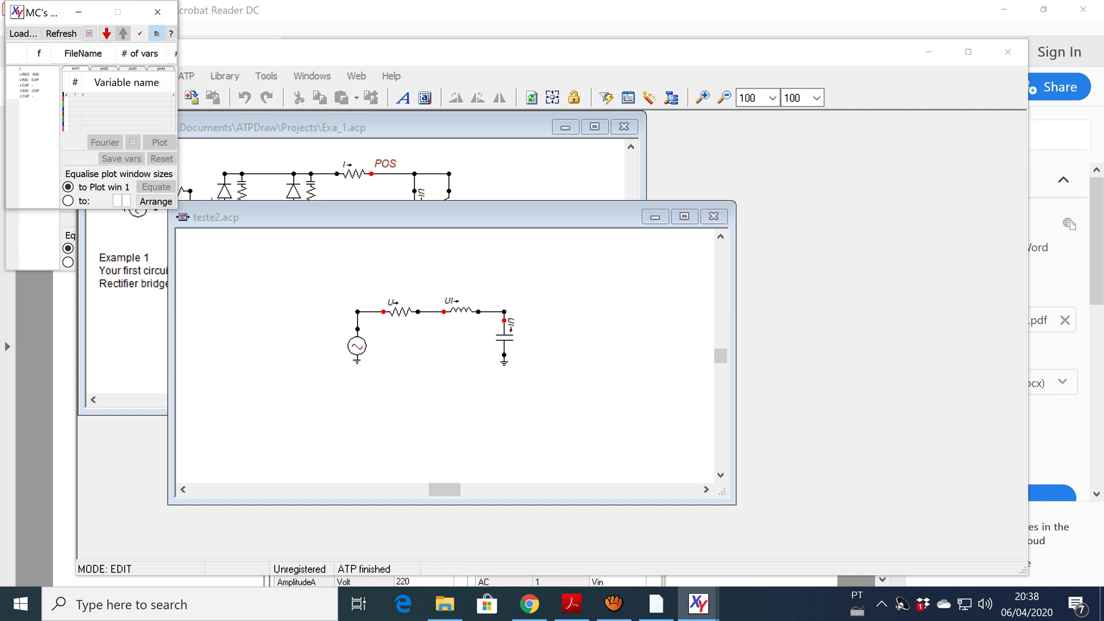
left_click(29, 74)
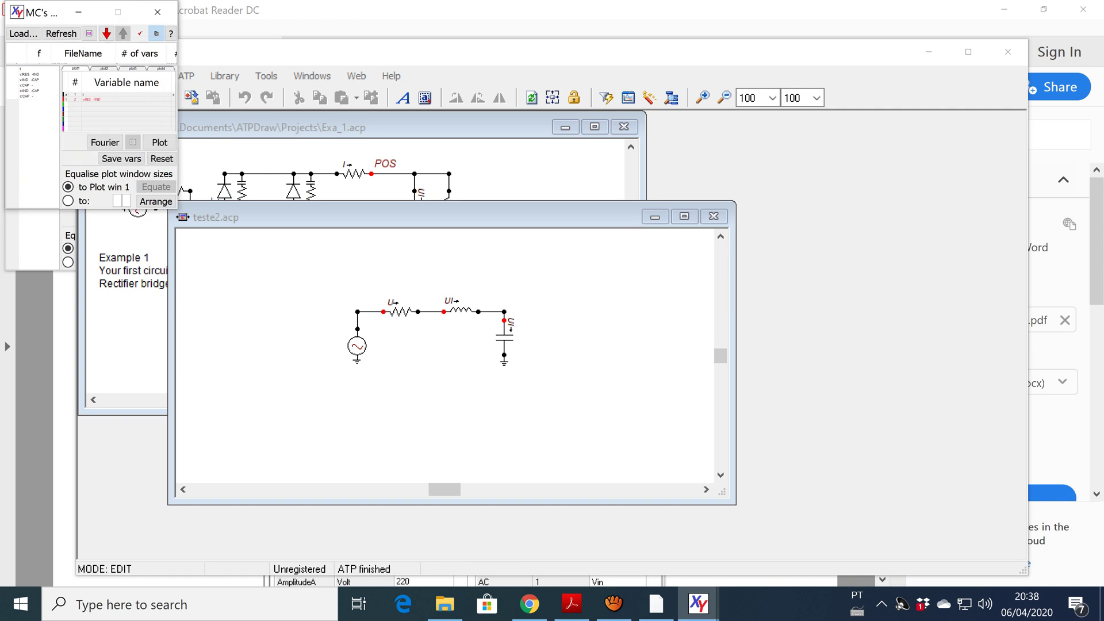
left_click(159, 142)
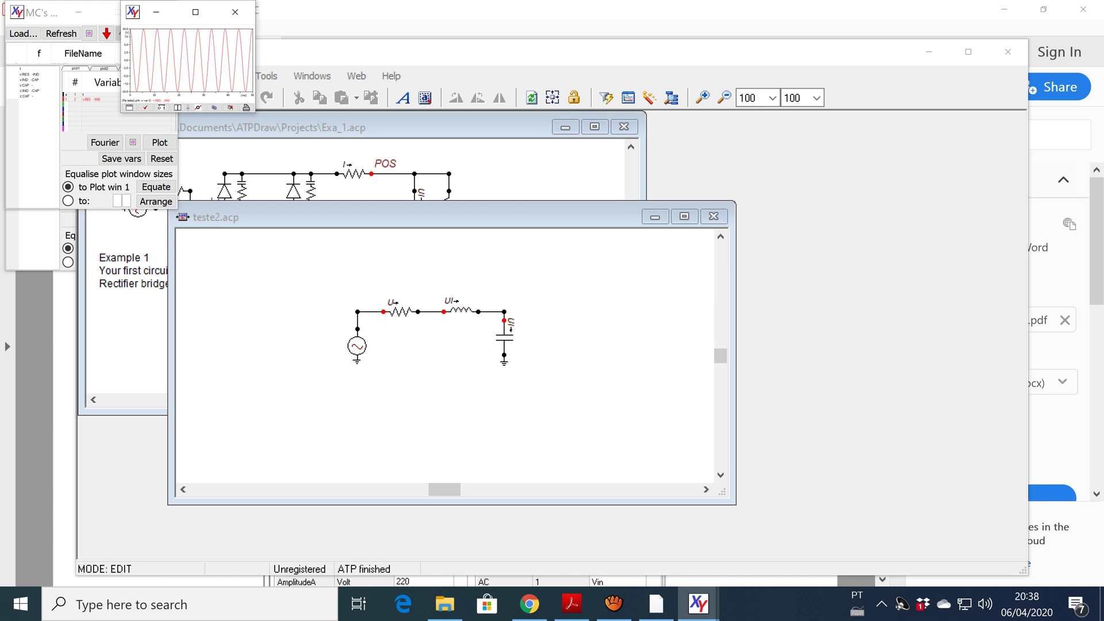
Step: Enlarge the resistor voltage plot to examine its amplitude, close it, and return to the teste2.acp circuit
left_click_drag(202, 112, 700, 314)
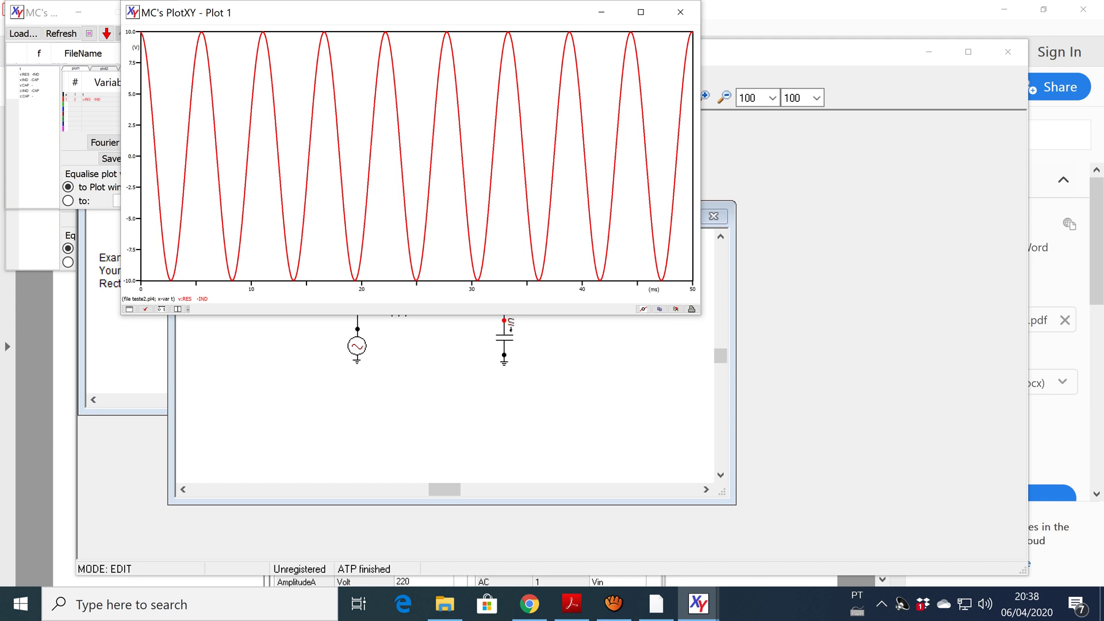
left_click(681, 12)
left_click(713, 216)
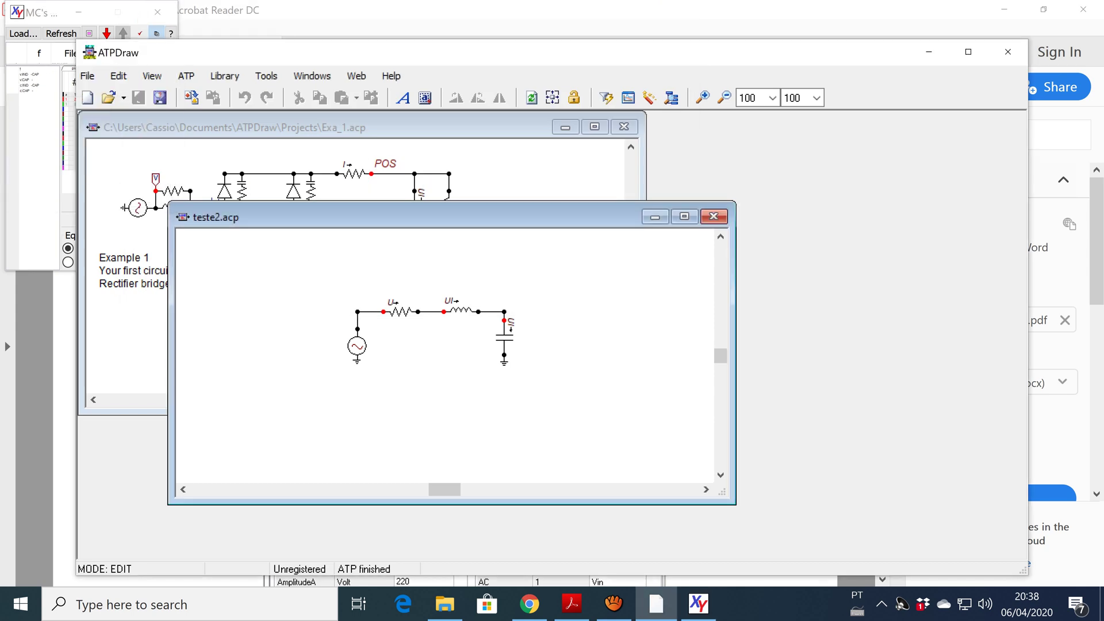
Step: Add a second AC source below the existing one and rotate it left to stand vertically
right_click(338, 405)
mouse_move(402, 230)
mouse_move(402, 211)
left_click(537, 214)
right_click(345, 403)
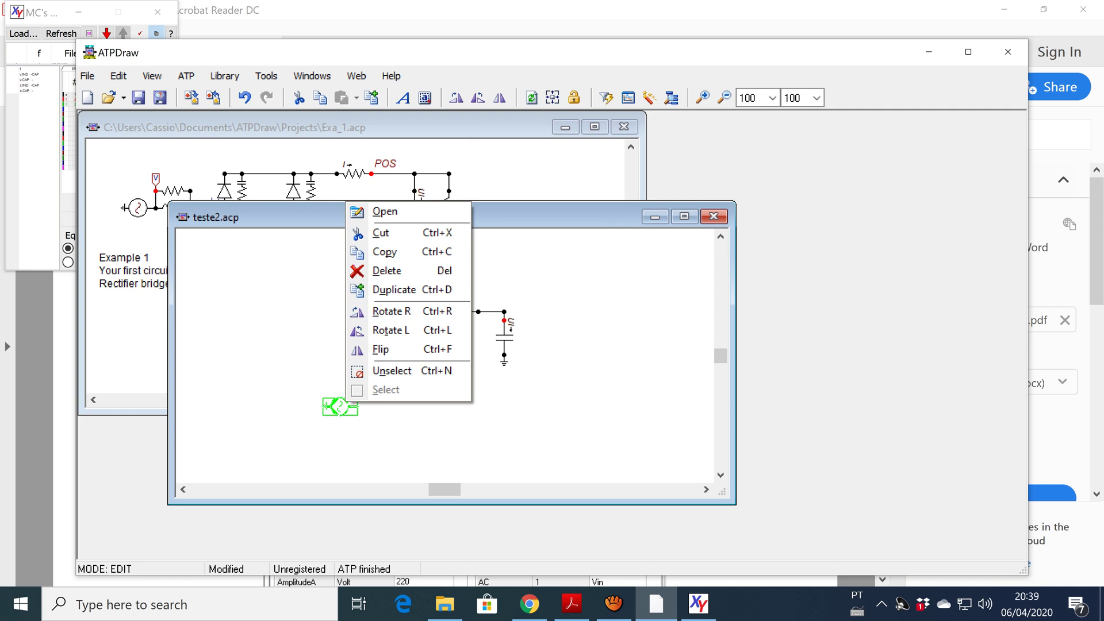
left_click(391, 330)
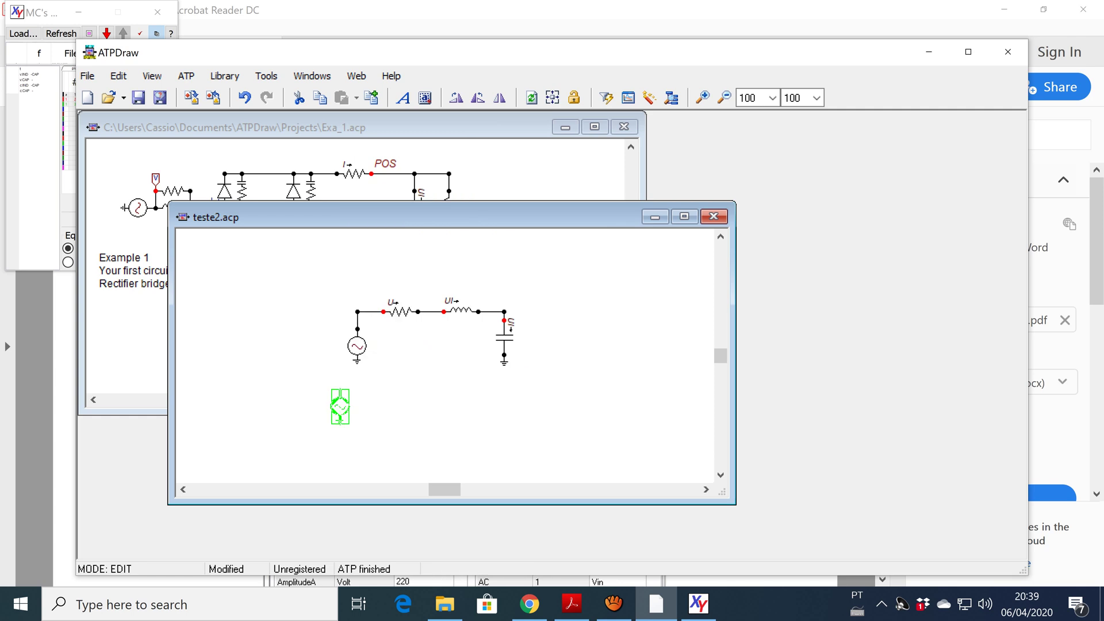
Step: Move the second AC source beside the existing one and set its amplitude to 220 V and frequency to 60 Hz
left_click_drag(340, 406, 324, 342)
double_click(325, 342)
type("220")
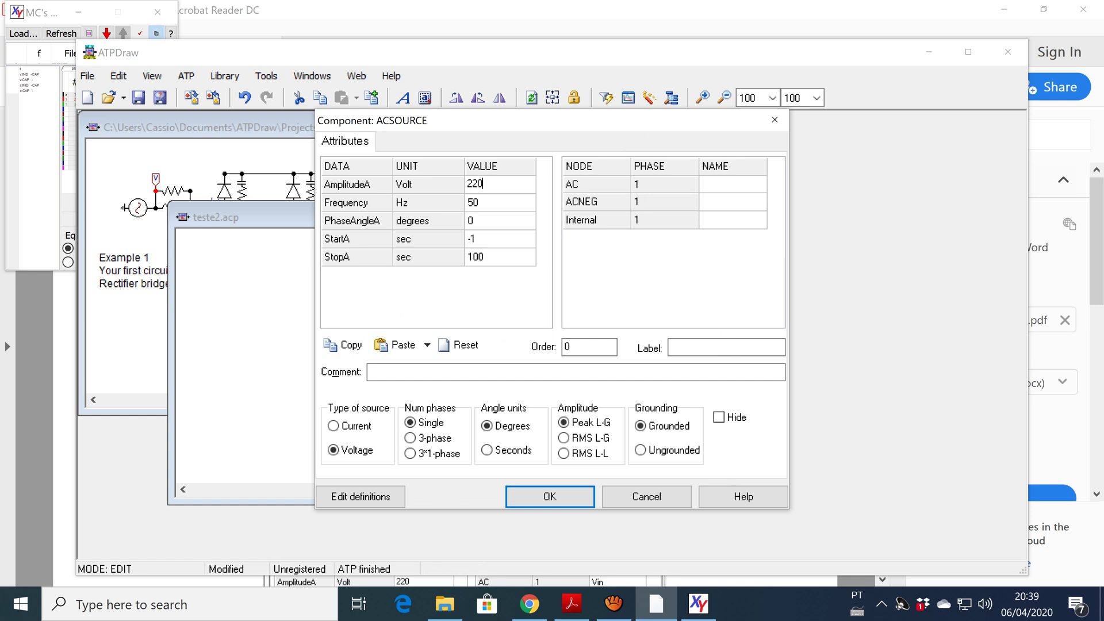
left_click(499, 202)
type("60")
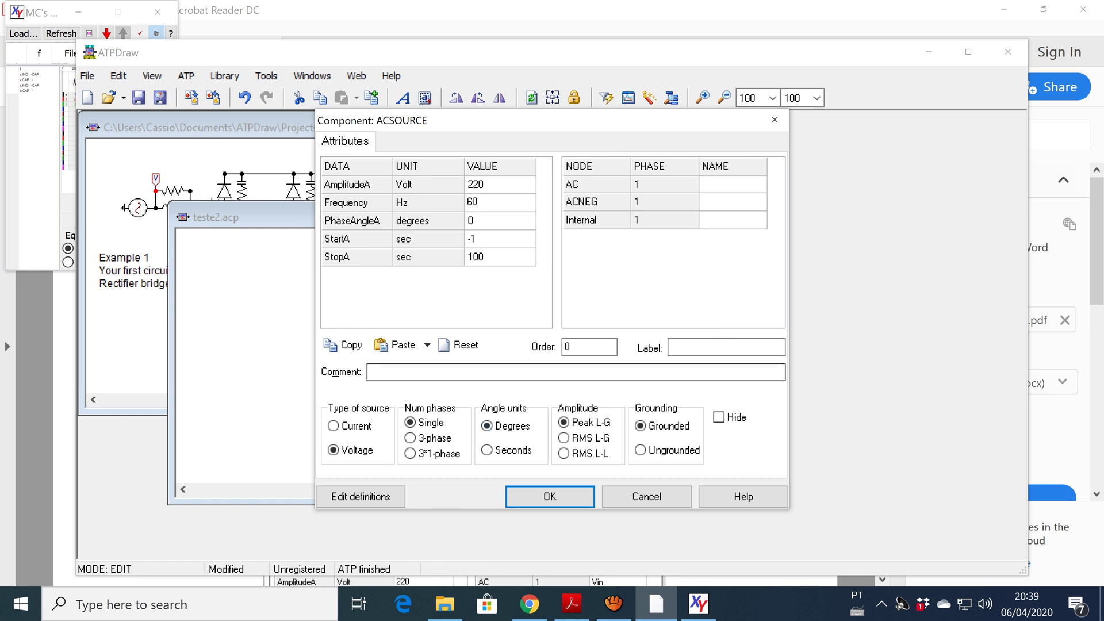
key("Return")
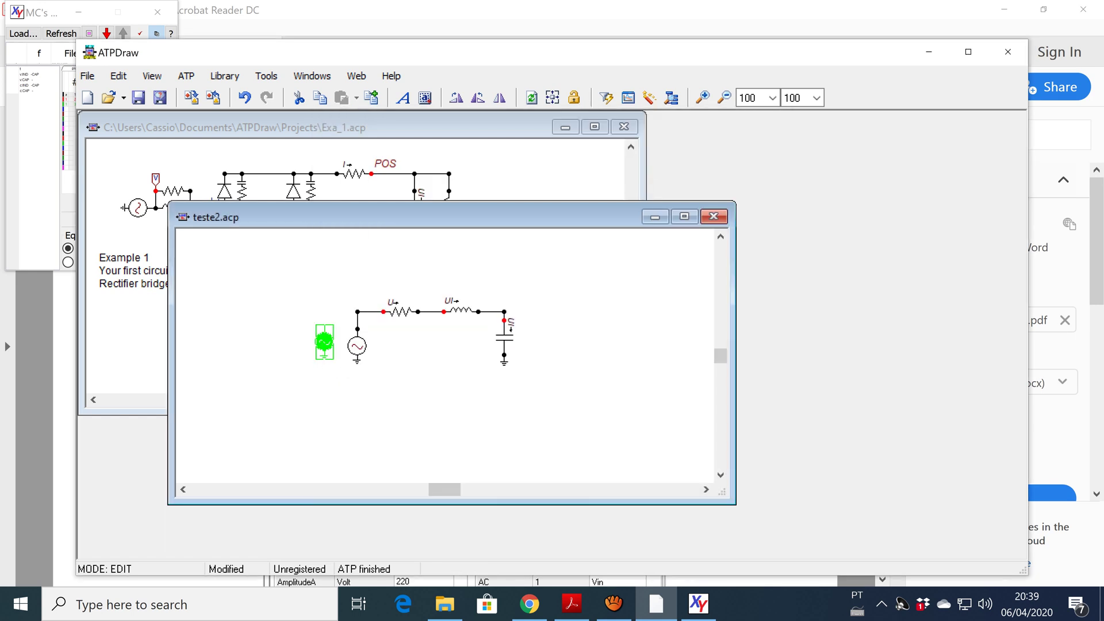
left_click(346, 384)
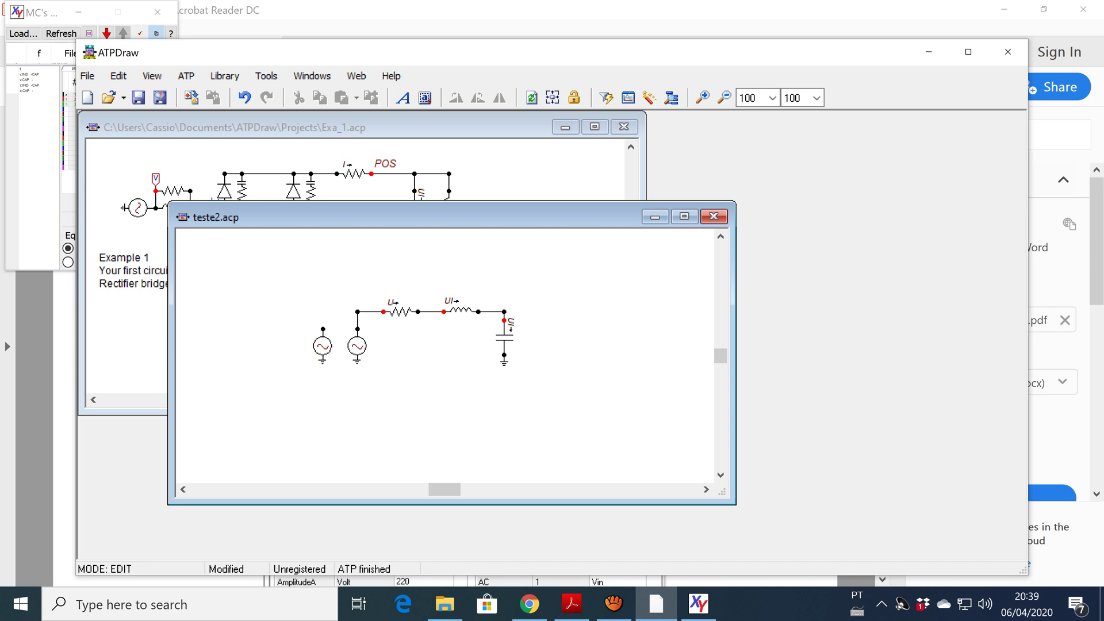
Step: Wire the second source's upper terminal to the first source's connection line and save the circuit
left_click(323, 311)
left_click(357, 312)
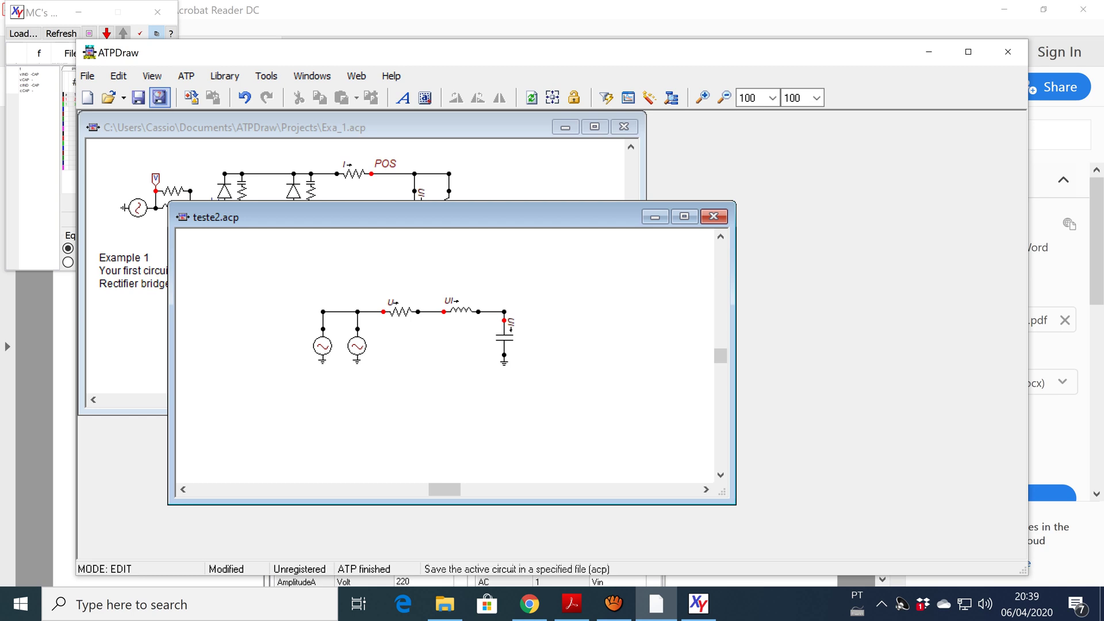
left_click(138, 98)
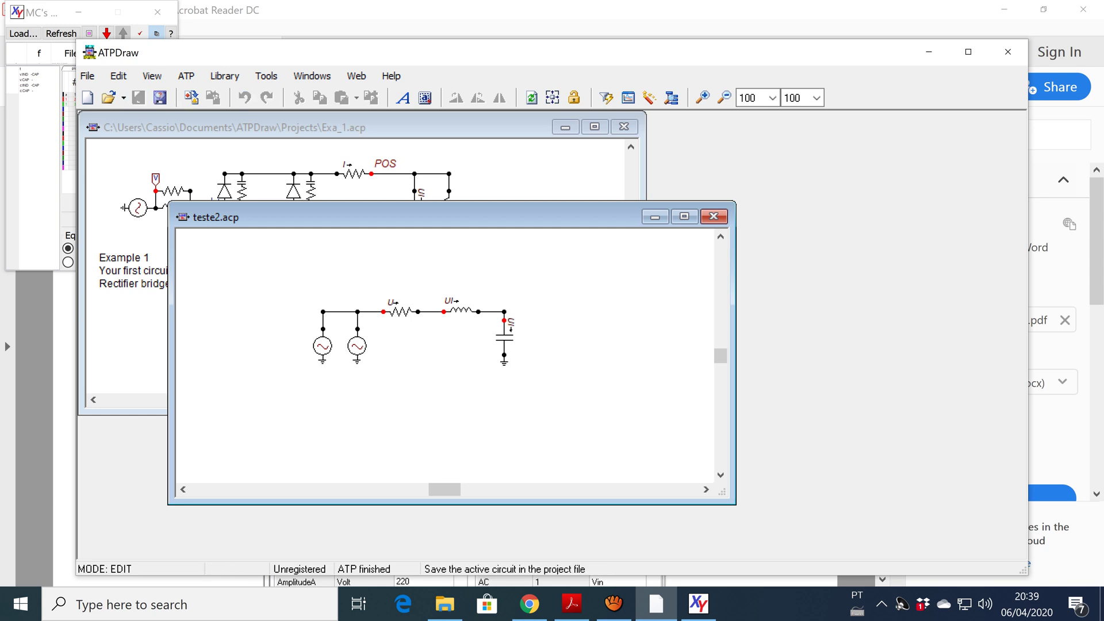
Step: Run the ATP simulation of the circuit with both AC sources
left_click(185, 76)
left_click(214, 113)
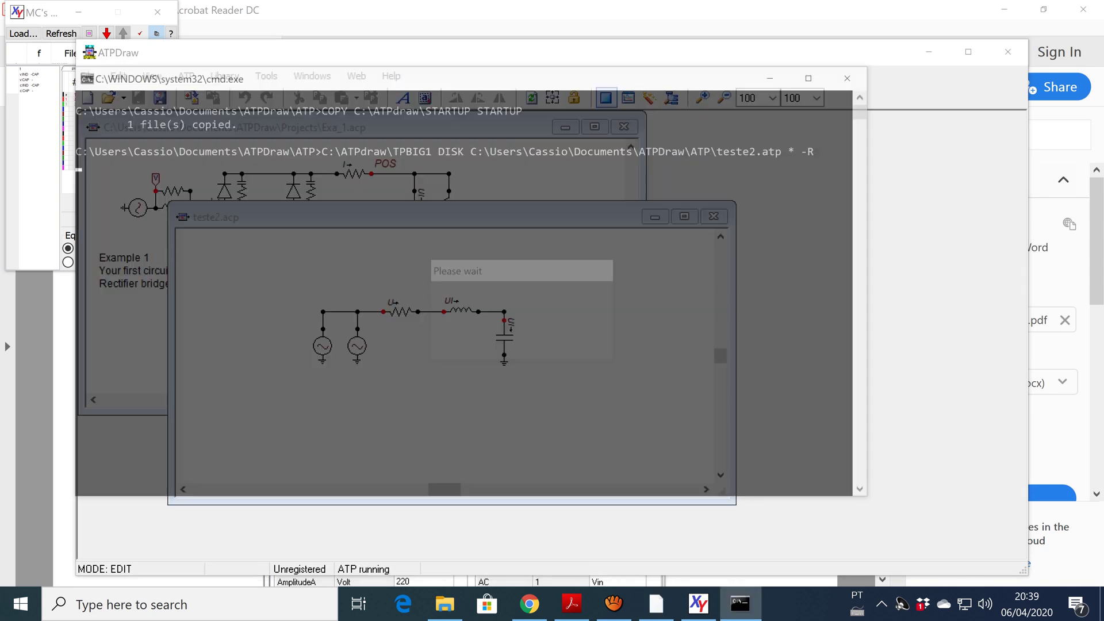
key("Return")
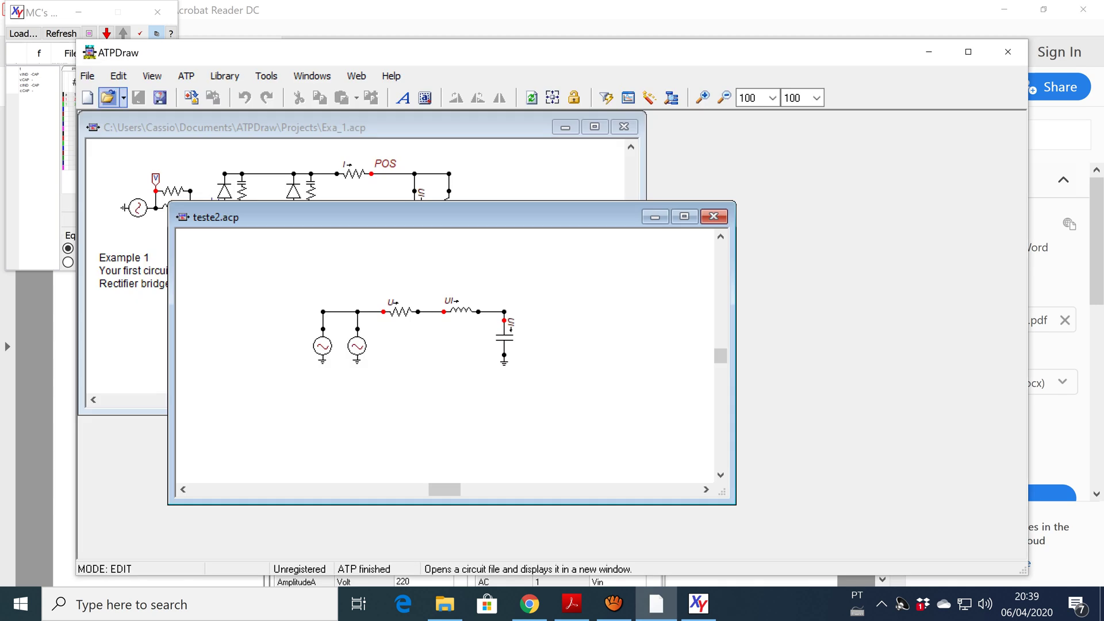
Step: Load the new simulation results in PlotXY and plot the capacitor's voltage from node CAP to ground
left_click(186, 76)
left_click(217, 133)
left_click(102, 259)
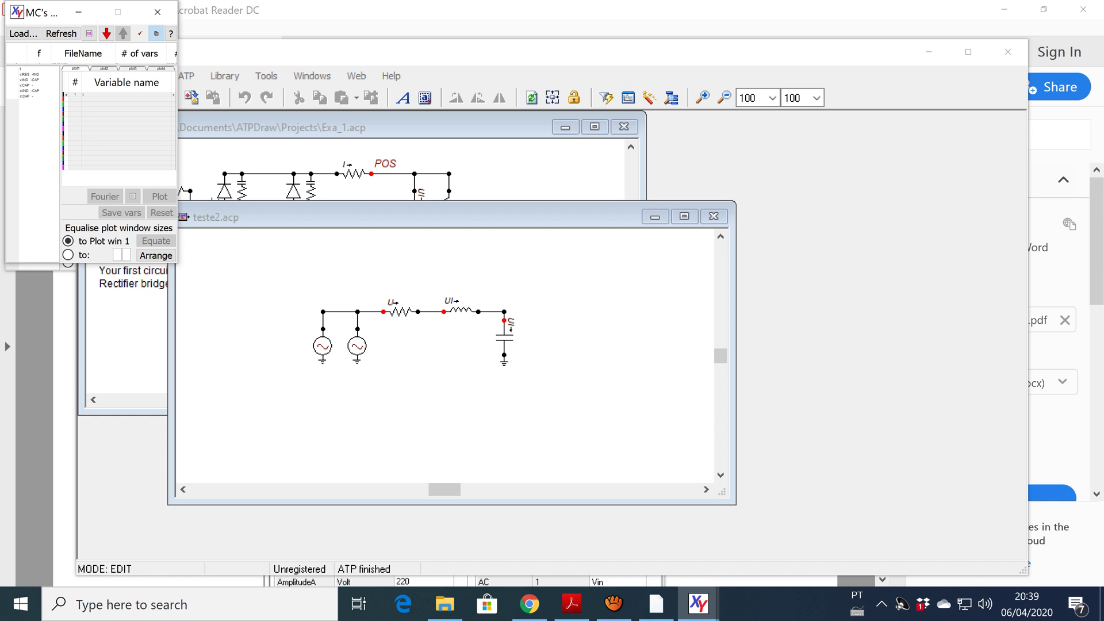
left_click(26, 85)
left_click(159, 196)
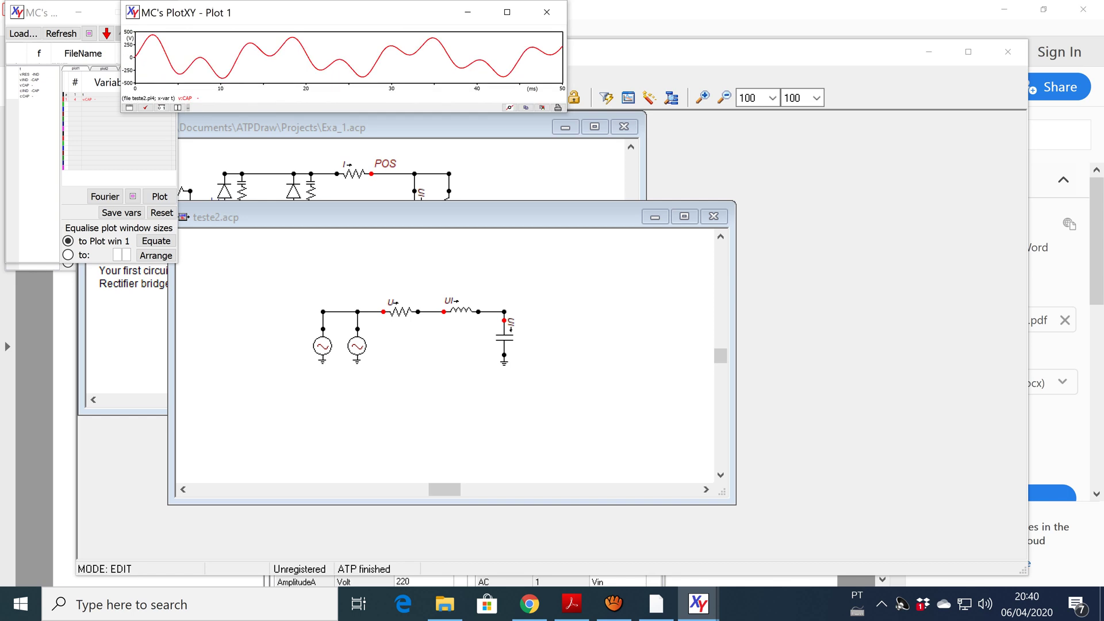
Step: Enlarge the capacitor voltage plot, examine its peak values with the cursor, and close the plot
left_click_drag(368, 112, 368, 313)
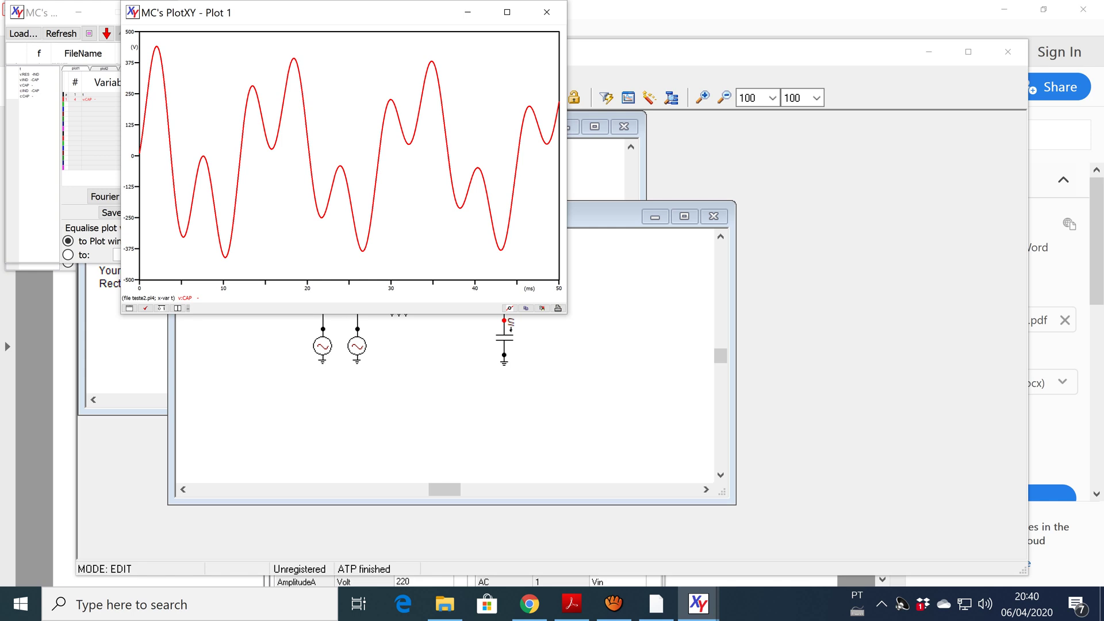
left_click(178, 308)
left_click_drag(349, 155, 295, 155)
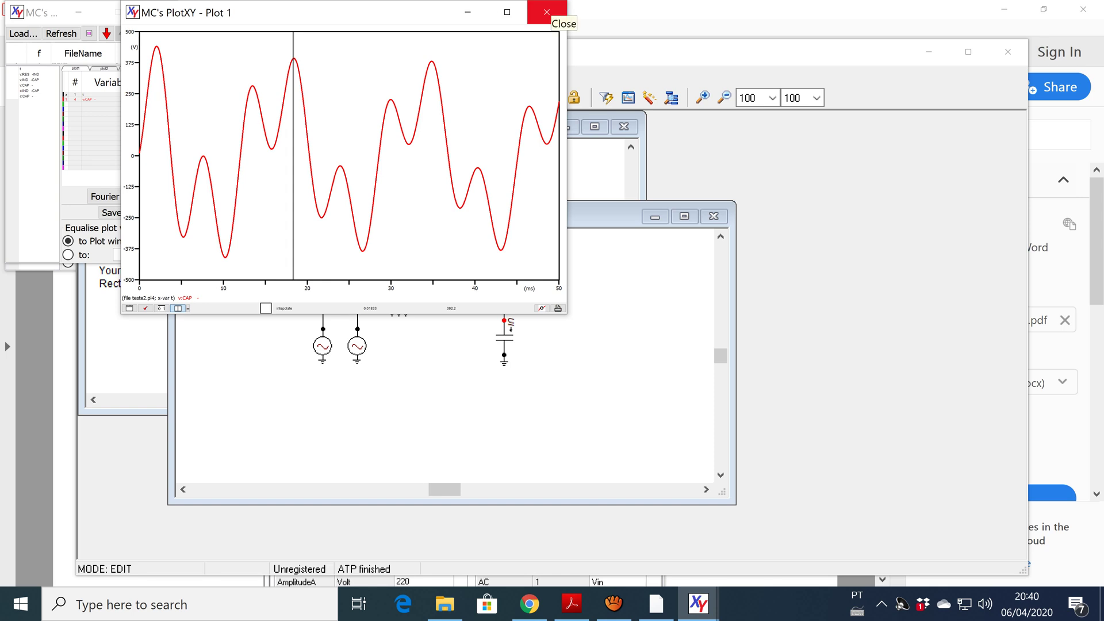
left_click(546, 11)
Step: Plot the inductor voltage between nodes IND and CAP together with the capacitor voltage, and close the plot after comparing them
left_click(30, 80)
left_click(160, 196)
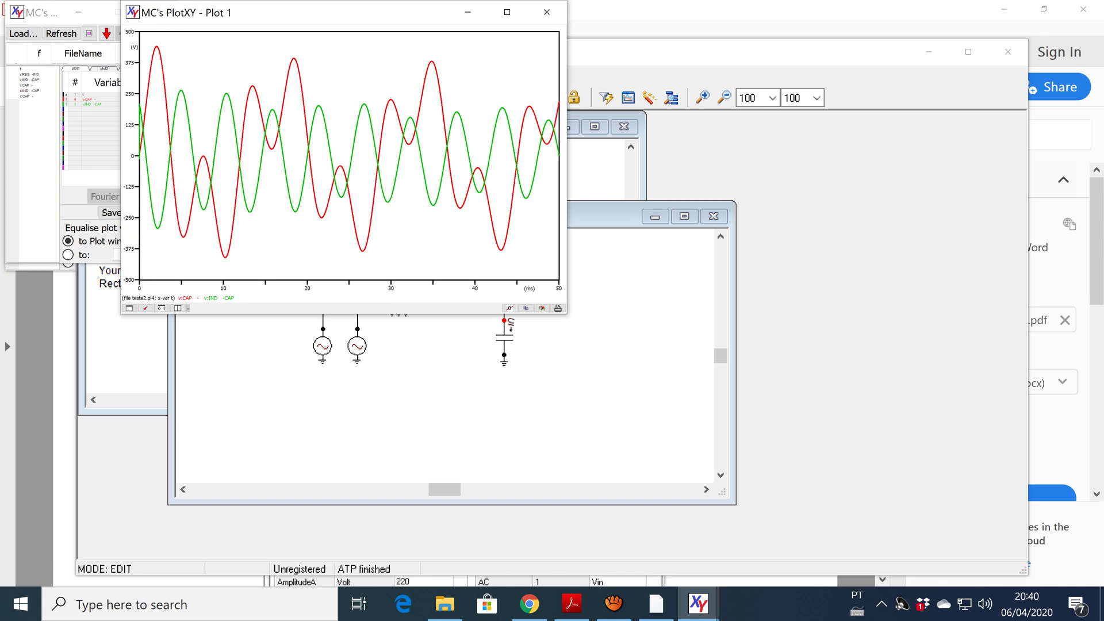
left_click(546, 11)
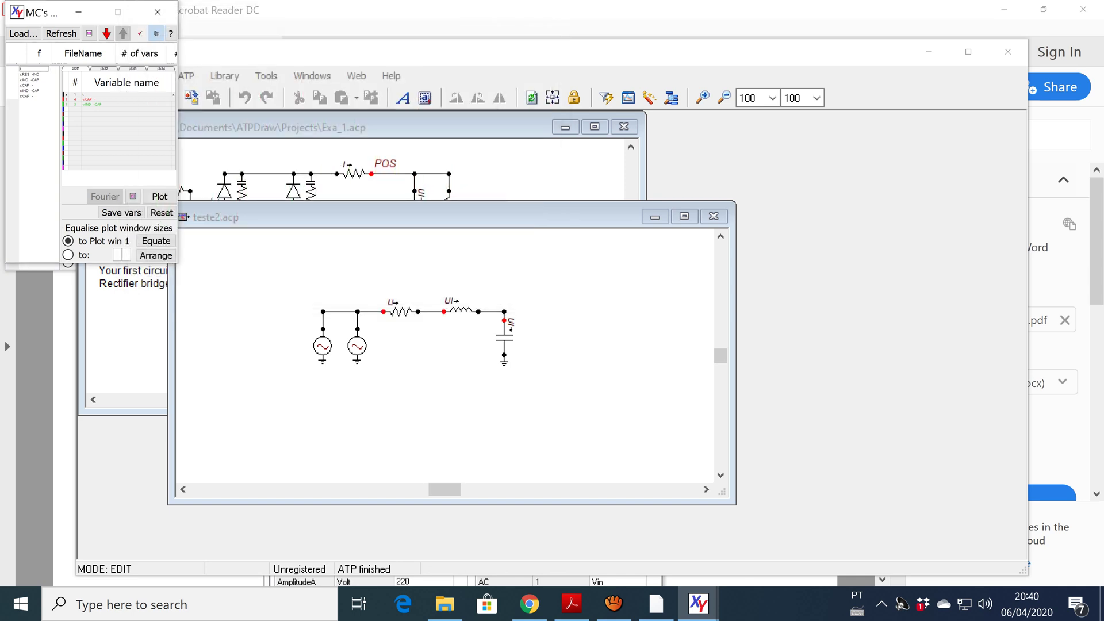
Step: Plot only the resistor's voltage between nodes RES and IND, examine its waveform, and close the plot and PlotXY
left_click(27, 74)
left_click(27, 80)
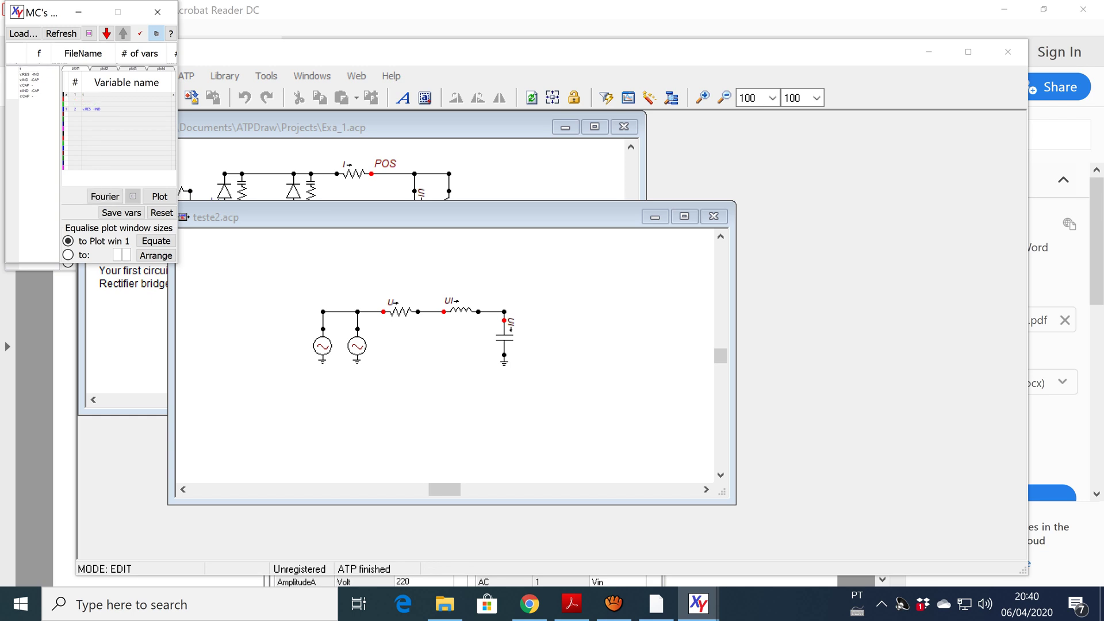
left_click(159, 196)
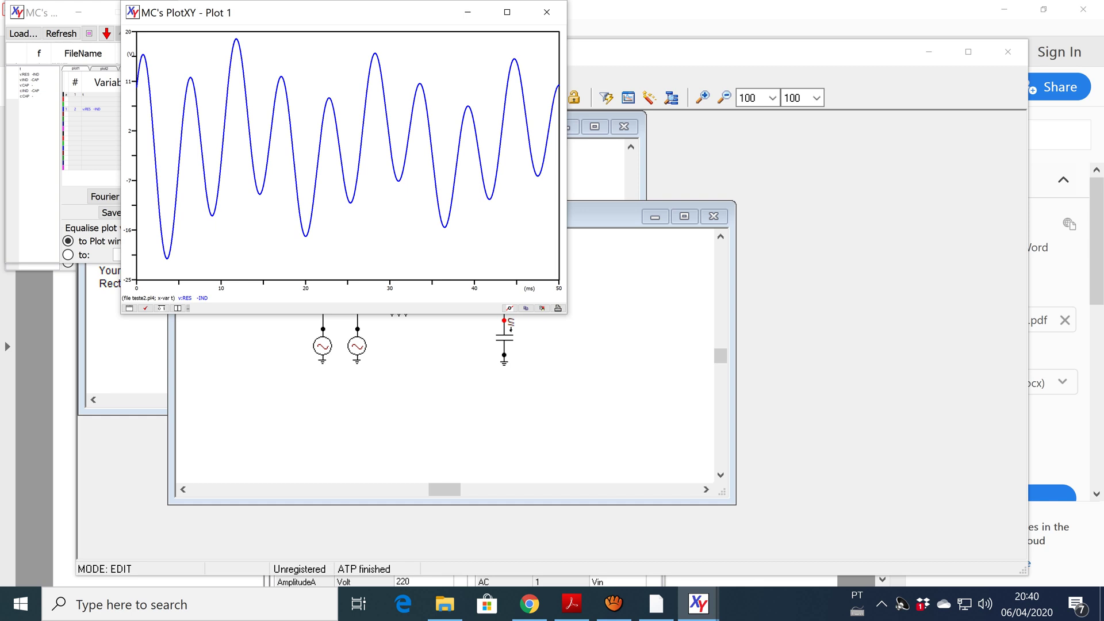
left_click(546, 12)
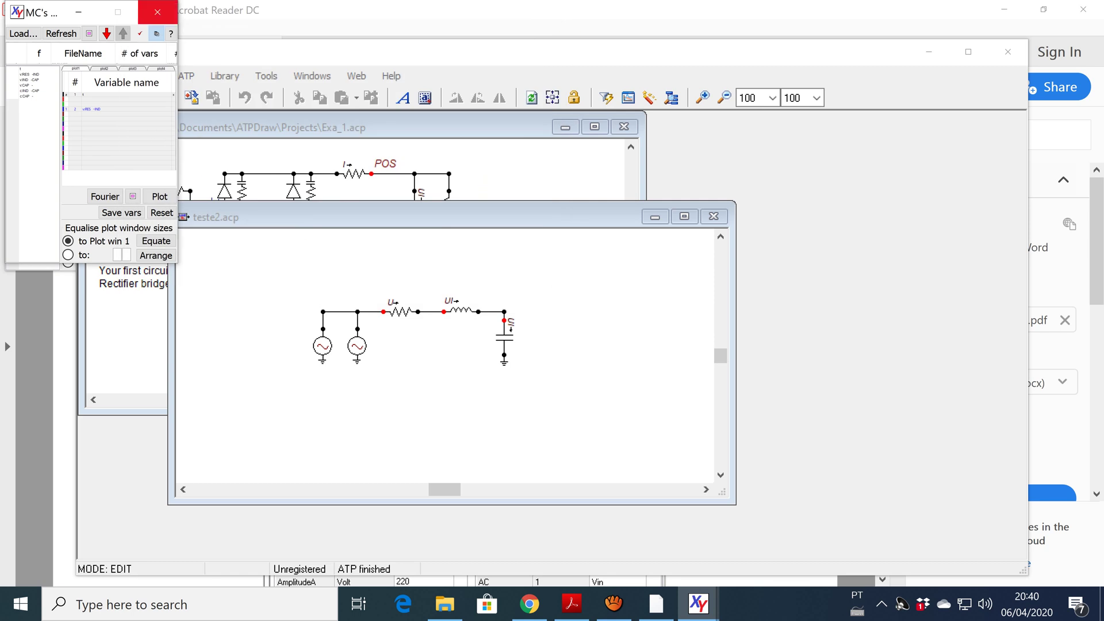
left_click(158, 12)
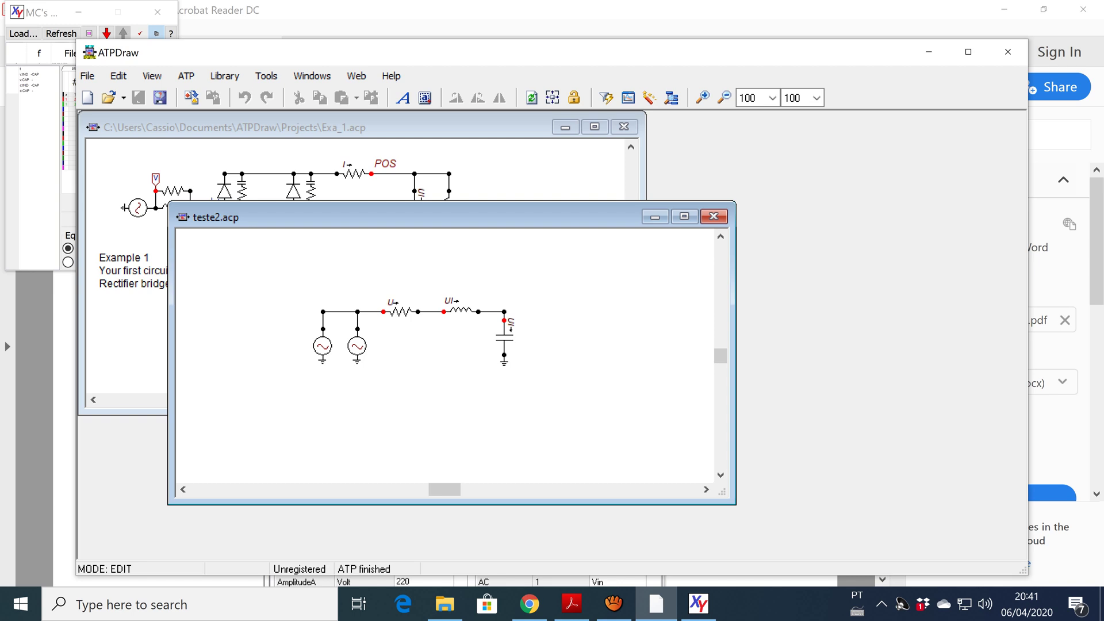
left_click(614, 604)
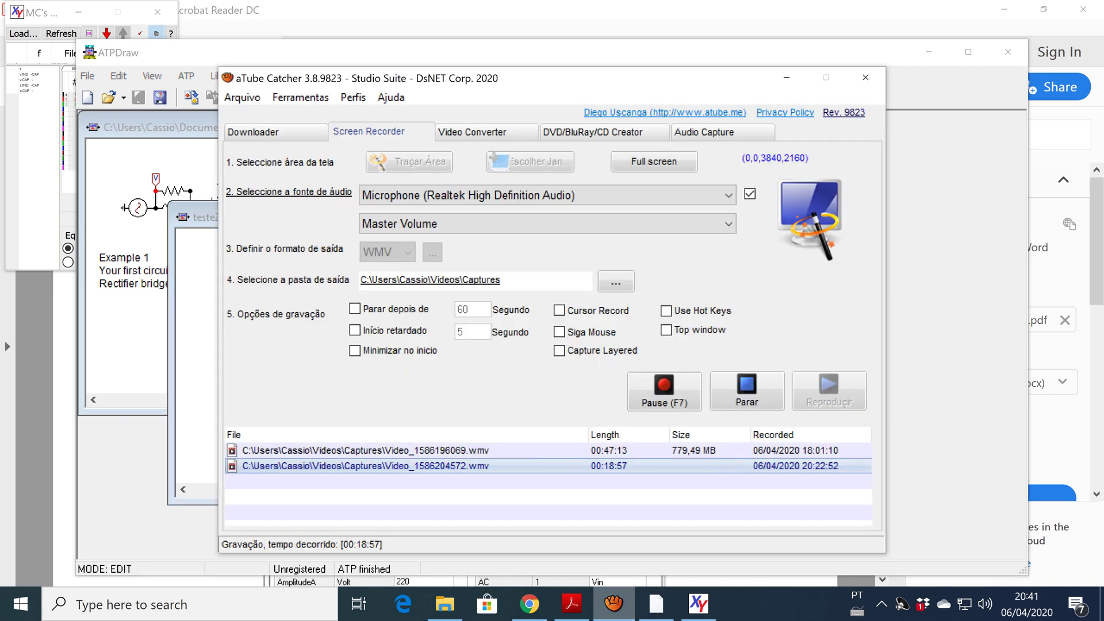